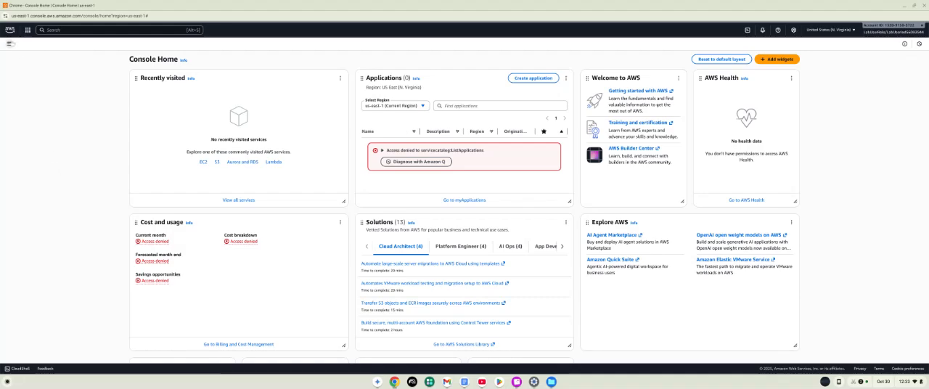
Open the EC2 service from the Compute category of the full AWS services list.
{"action": "left_click", "coordinate": [9, 45]}
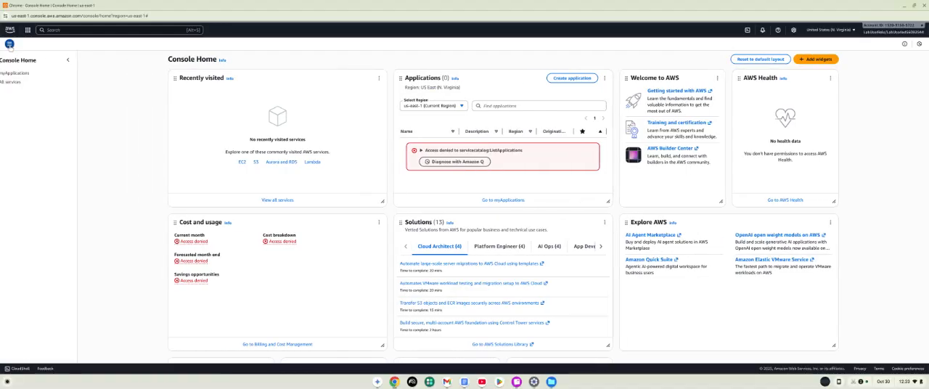
{"action": "left_click", "coordinate": [19, 82]}
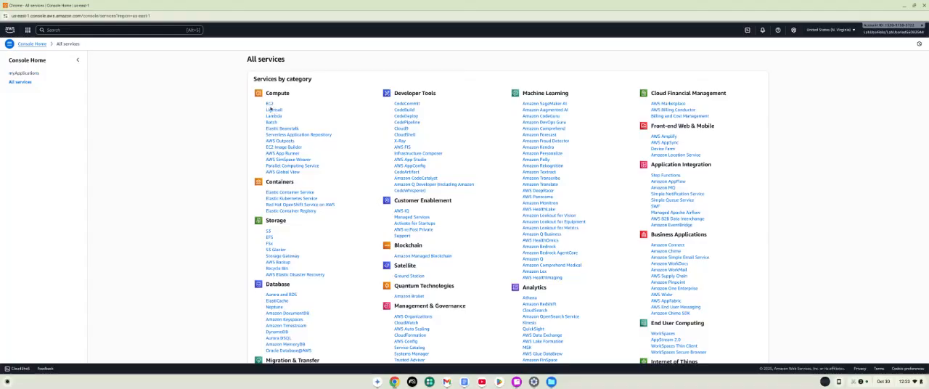
{"action": "scroll", "coordinate": [270, 120], "scroll_direction": "down", "scroll_amount": 1}
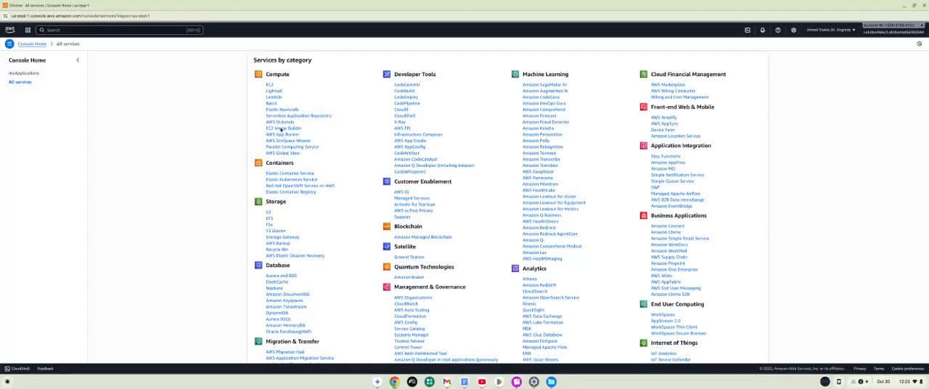
{"action": "left_click", "coordinate": [271, 85]}
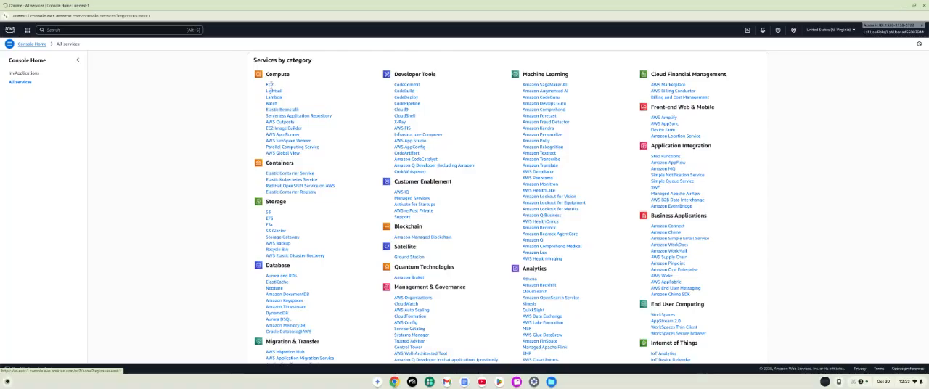
{"action": "scroll", "coordinate": [271, 87], "scroll_direction": "up", "scroll_amount": 1}
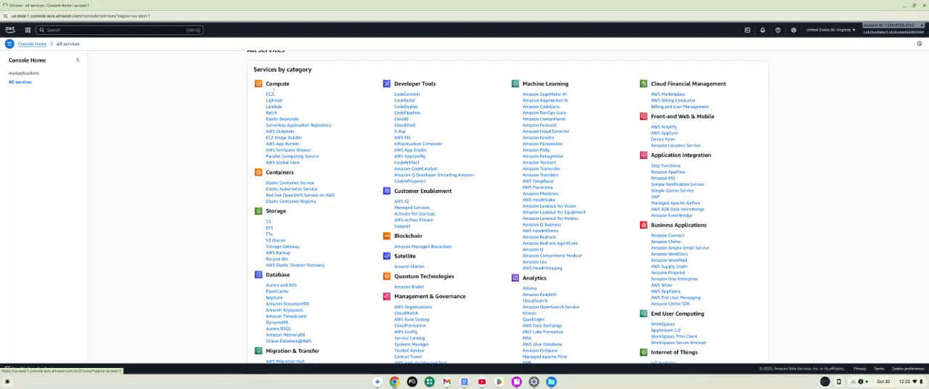
{"action": "scroll", "coordinate": [271, 91], "scroll_direction": "up", "scroll_amount": 1}
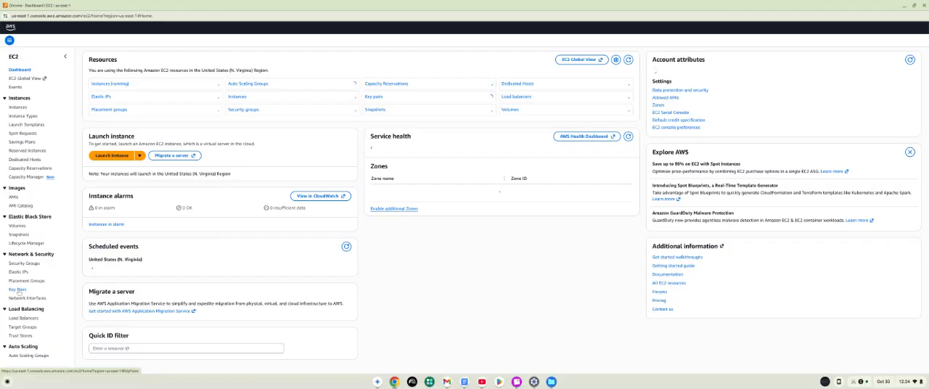
Create an EC2 key pair named myKeyPair with the RSA type and .pem private key format.
{"action": "left_click", "coordinate": [17, 290]}
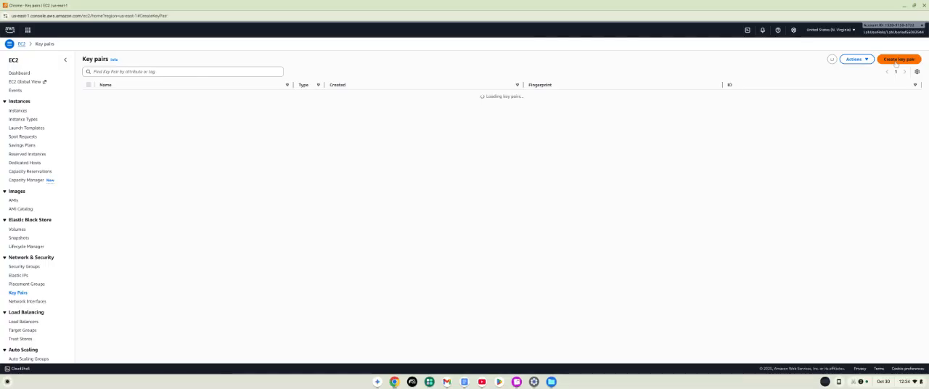
{"action": "left_click", "coordinate": [898, 61]}
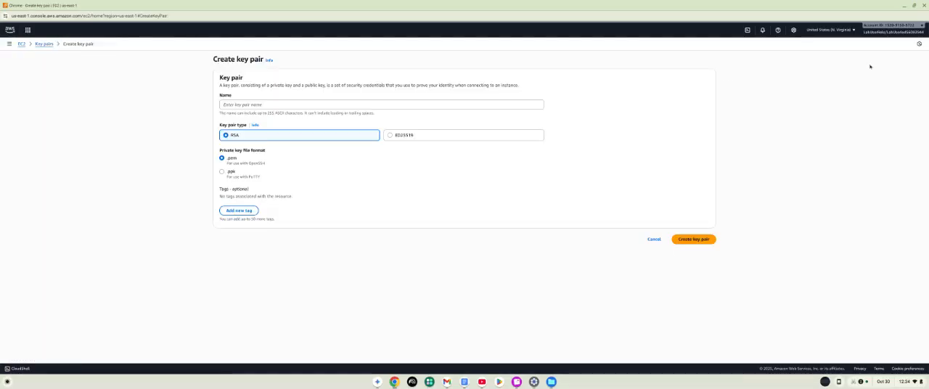
{"action": "left_click", "coordinate": [437, 104]}
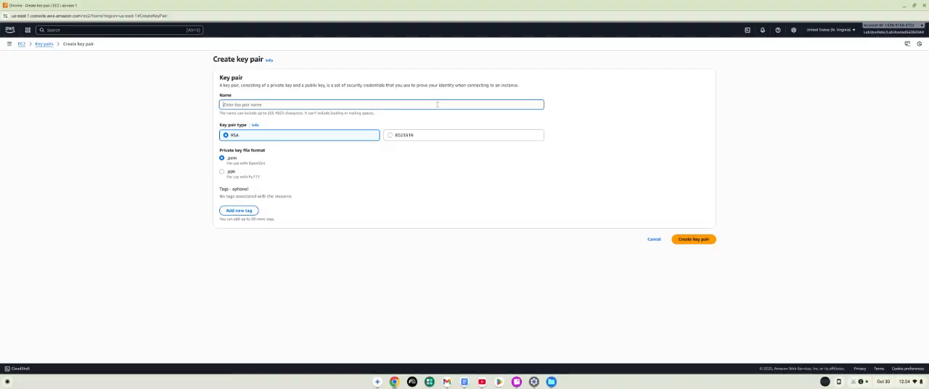
{"action": "type", "text": "ml"}
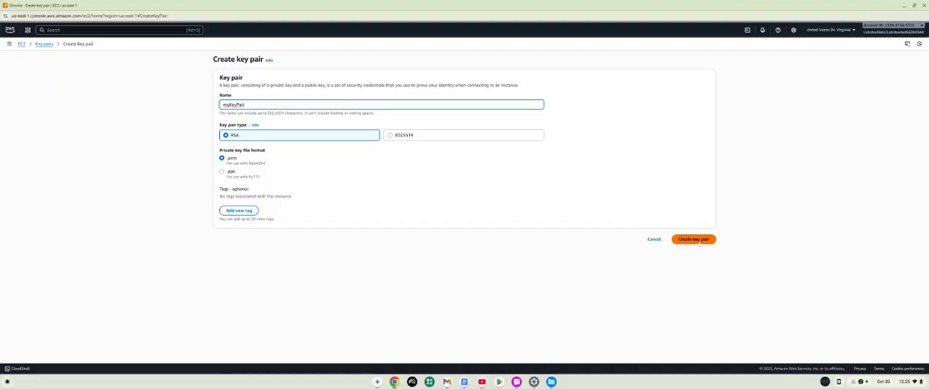
{"action": "left_click", "coordinate": [699, 241]}
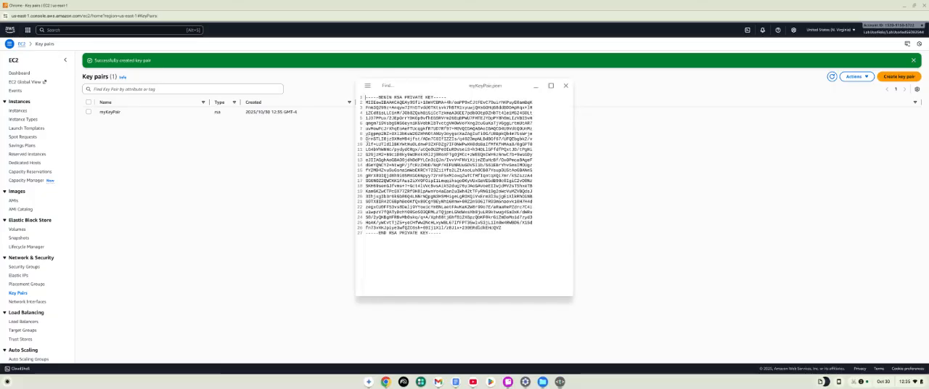
Copy the entire private key text from the downloaded myKeyPair.pem file and minimize the file's window.
{"action": "left_click_drag", "start_coordinate": [453, 232], "coordinate": [365, 95]}
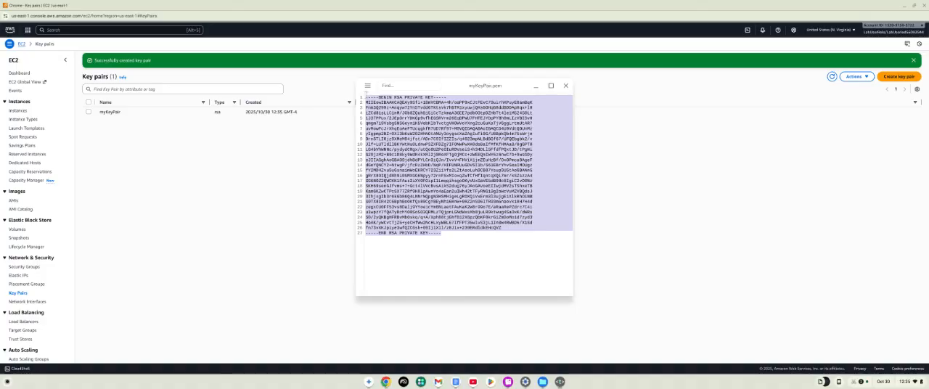
{"action": "right_click", "coordinate": [397, 118]}
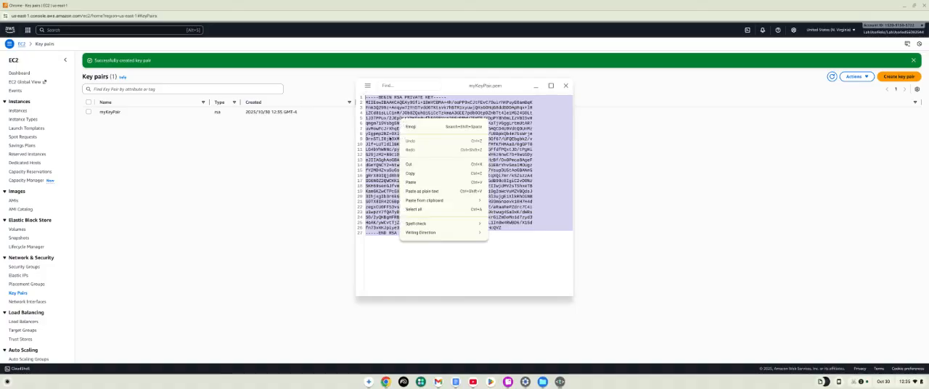
{"action": "left_click", "coordinate": [411, 175]}
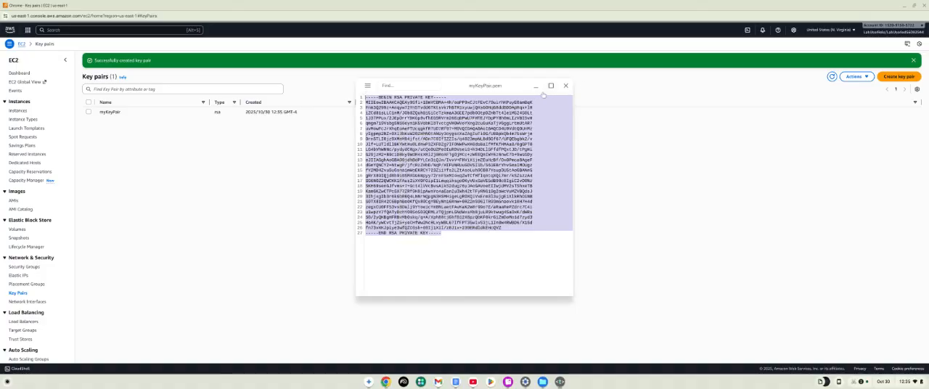
{"action": "left_click", "coordinate": [537, 86]}
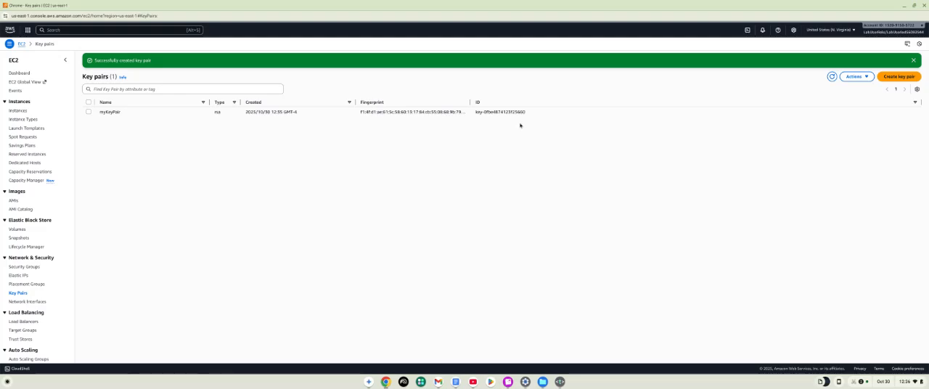
Search the console for Systems Manager and open its Parameter Store.
{"action": "left_click", "coordinate": [147, 29]}
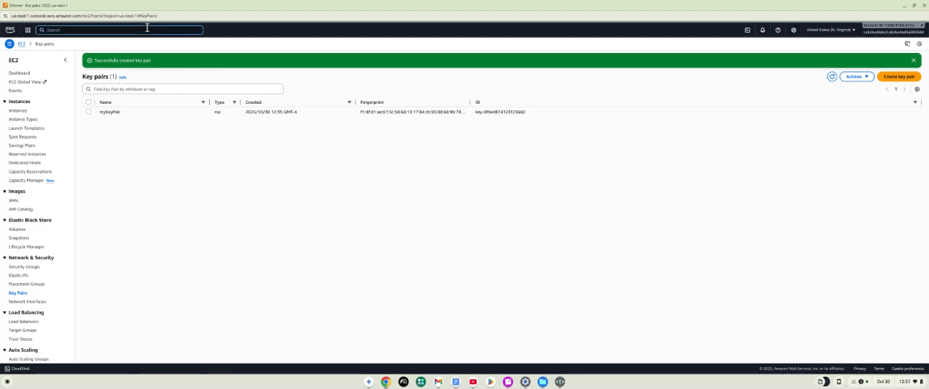
{"action": "type", "text": "sy"}
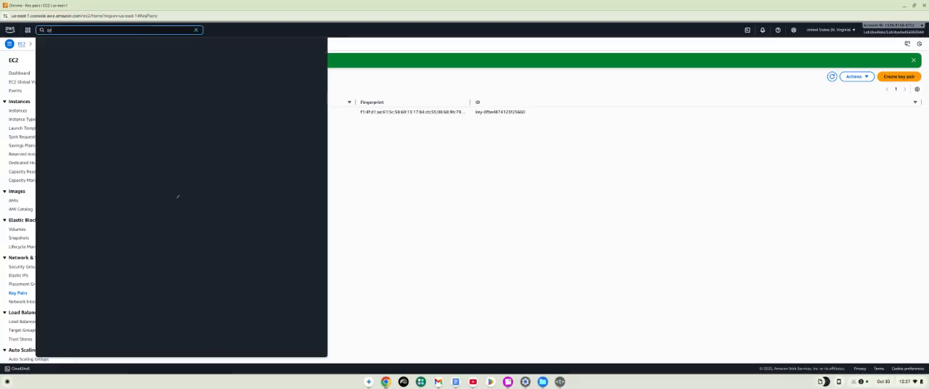
{"action": "type", "text": "stems"}
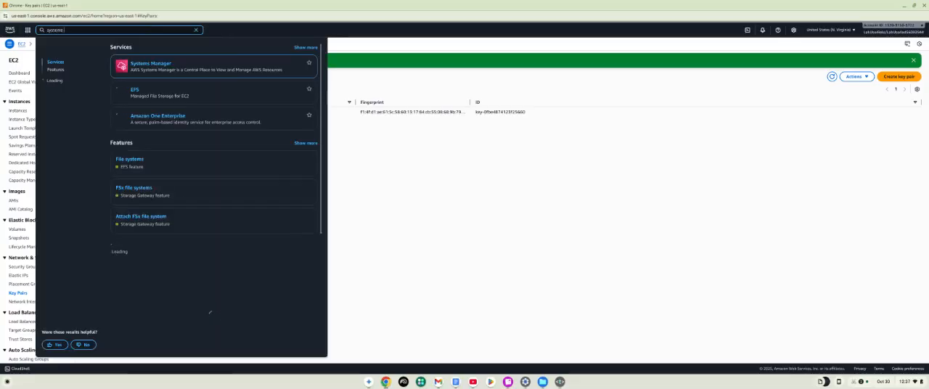
{"action": "type", "text": " manager"}
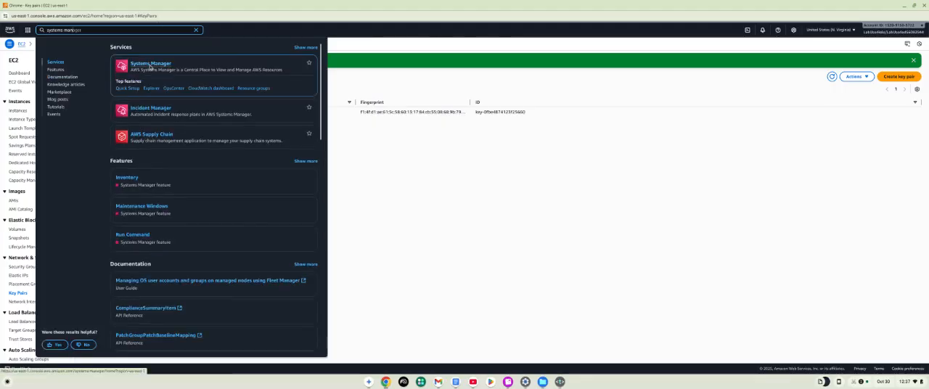
{"action": "left_click", "coordinate": [149, 67]}
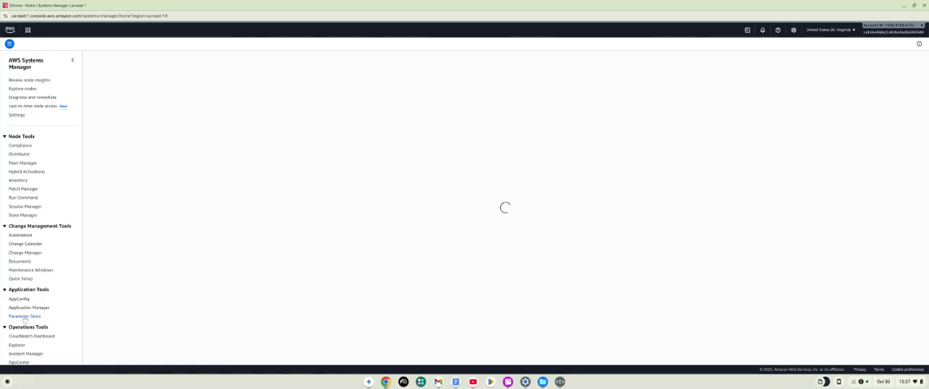
{"action": "left_click", "coordinate": [25, 317]}
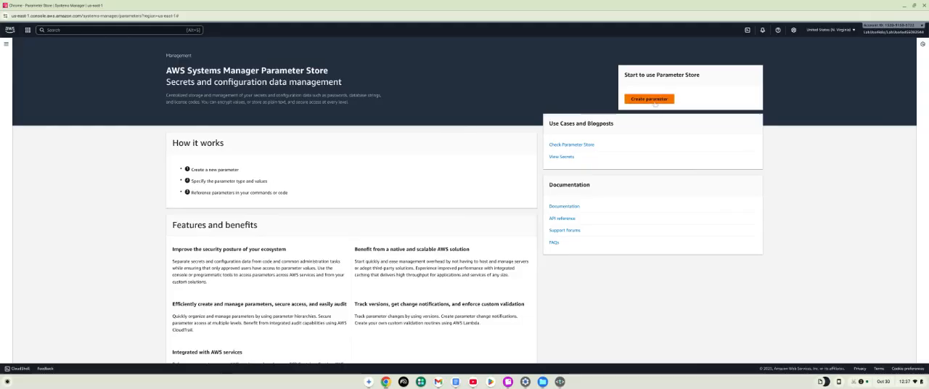
Start a new parameter and name it with the path /keypairs/myKeyPair.pem.
{"action": "left_click", "coordinate": [656, 103]}
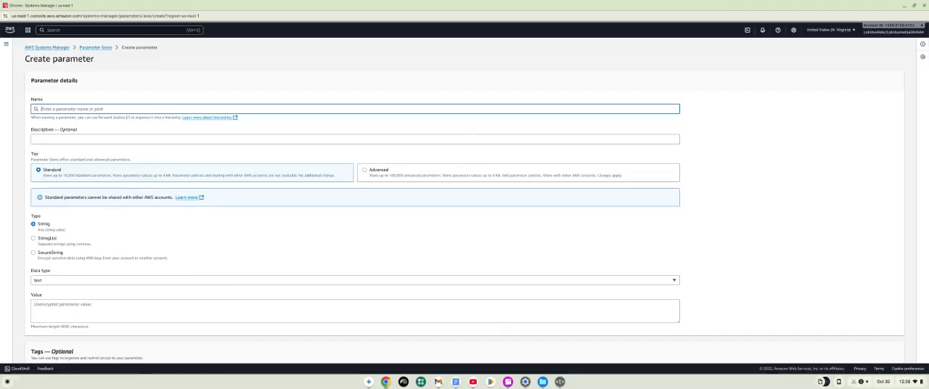
{"action": "type", "text": "/"}
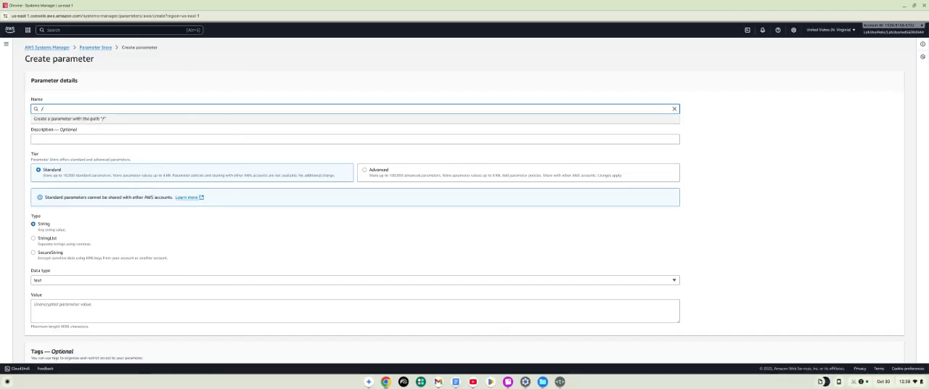
{"action": "type", "text": "keypairs/MyKeyPai"}
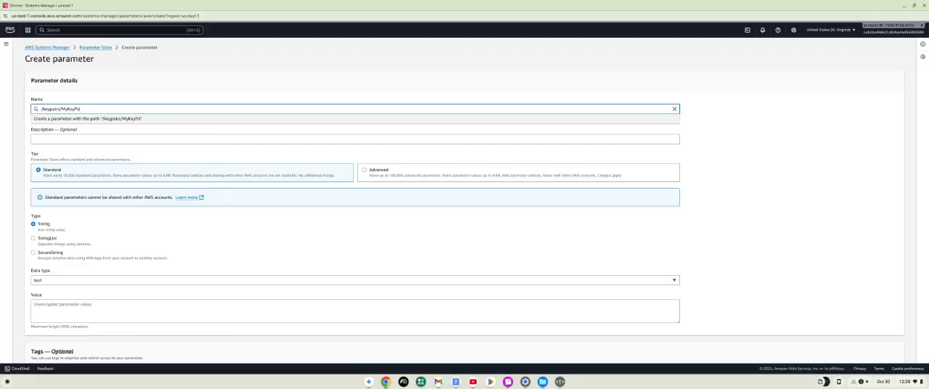
{"action": "type", "text": ".p"}
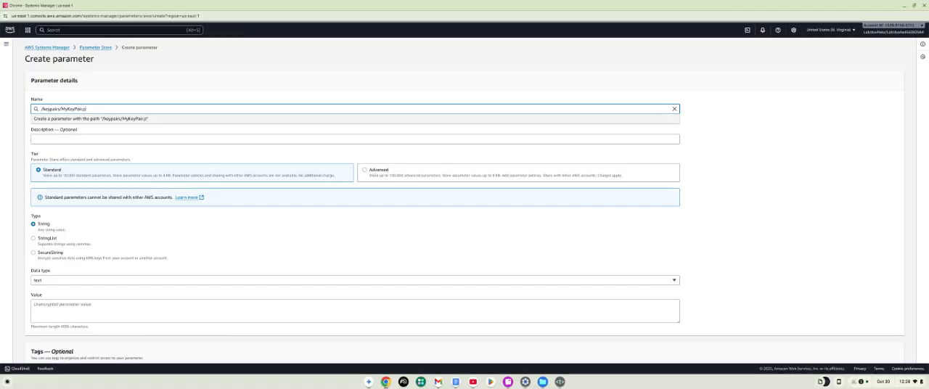
{"action": "type", "text": "em"}
{"action": "key", "text": "BackSpace"}
{"action": "type", "text": "m"}
{"action": "left_click", "coordinate": [111, 121]}
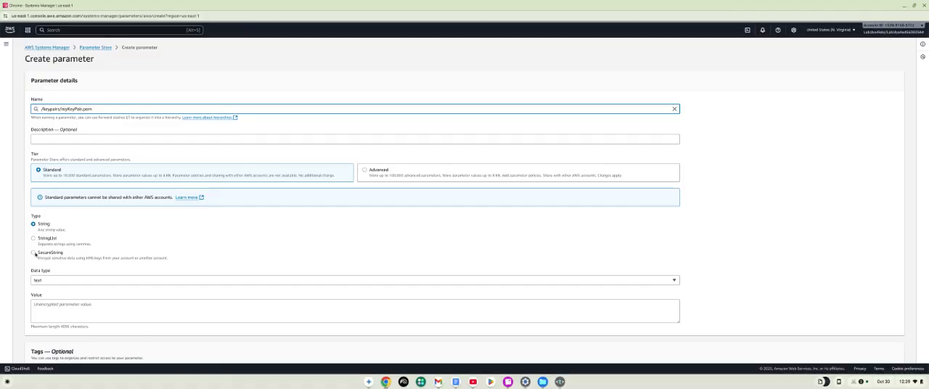
Set the parameter type to SecureString and paste the copied private key as its value.
{"action": "left_click", "coordinate": [33, 253]}
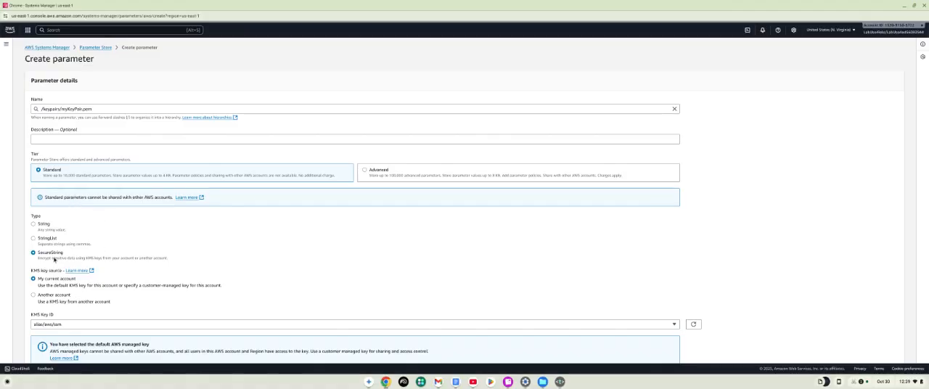
{"action": "scroll", "coordinate": [89, 288], "scroll_direction": "down", "scroll_amount": 2}
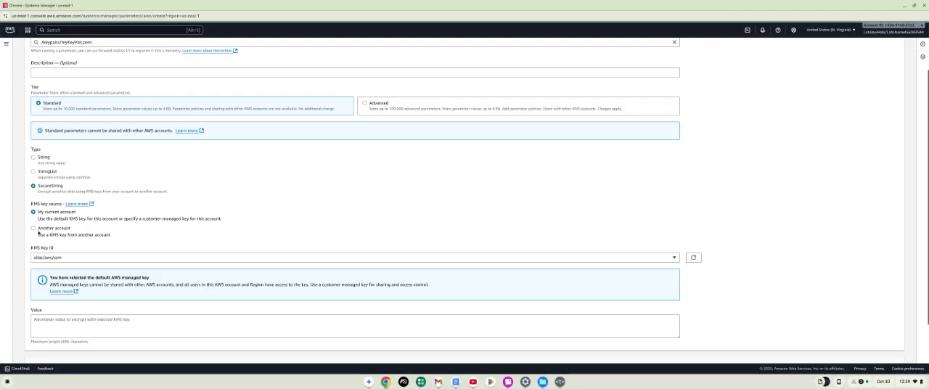
{"action": "left_click", "coordinate": [69, 319]}
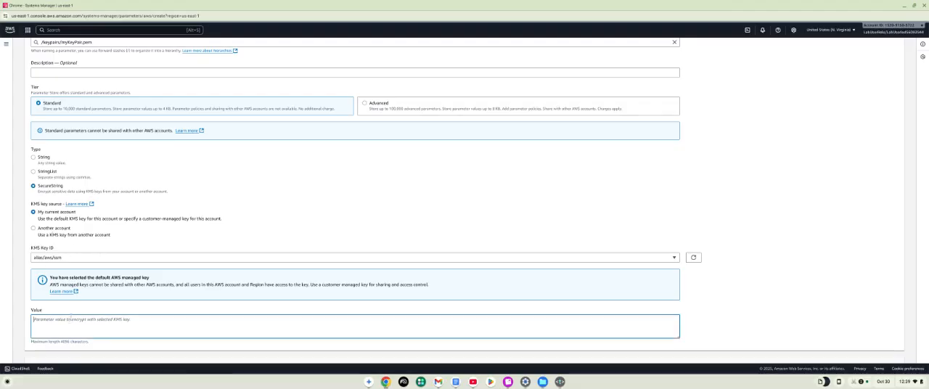
{"action": "scroll", "coordinate": [70, 322], "scroll_direction": "up", "scroll_amount": 1}
{"action": "scroll", "coordinate": [70, 321], "scroll_direction": "down", "scroll_amount": 1}
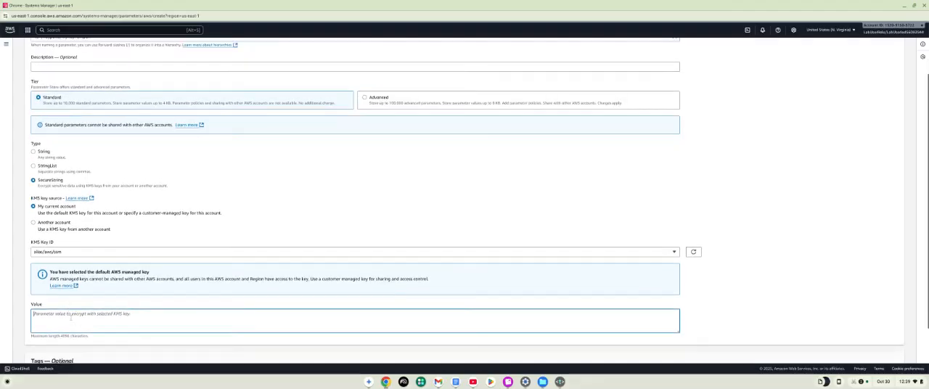
{"action": "right_click", "coordinate": [72, 319]}
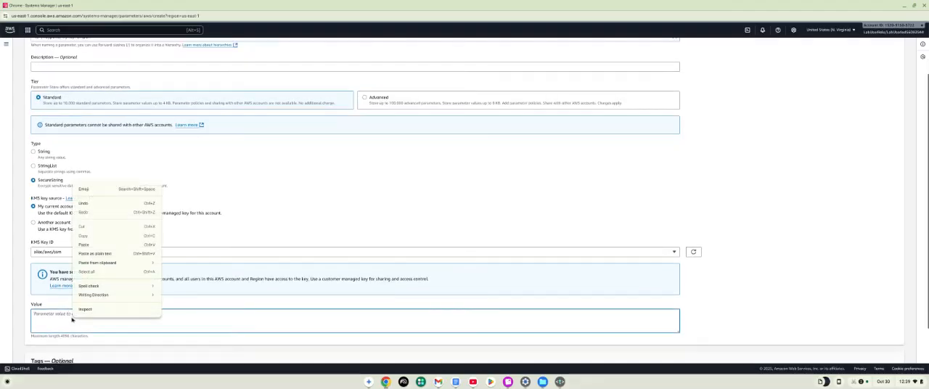
{"action": "left_click", "coordinate": [99, 248]}
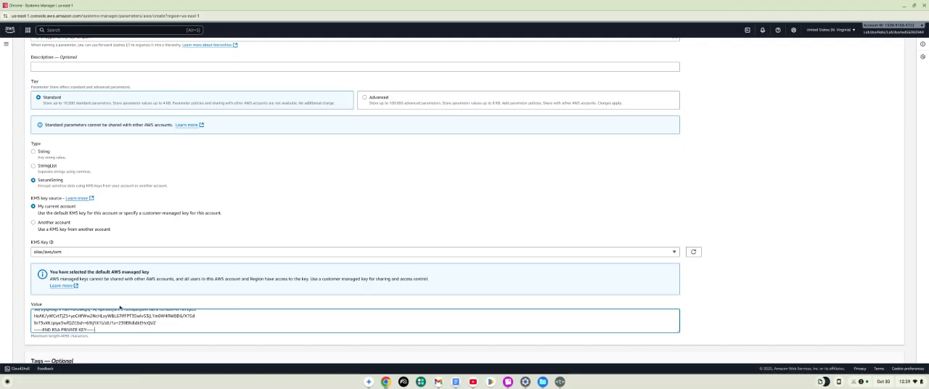
Create the /keypairs/myKeyPair.pem parameter in the Standard tier with the entered settings.
{"action": "scroll", "coordinate": [134, 326], "scroll_direction": "up", "scroll_amount": 3}
{"action": "scroll", "coordinate": [303, 211], "scroll_direction": "down", "scroll_amount": 1}
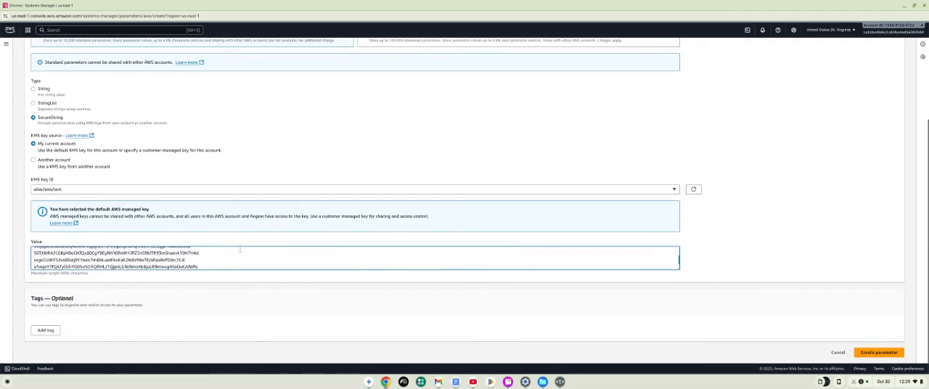
{"action": "left_click", "coordinate": [880, 356]}
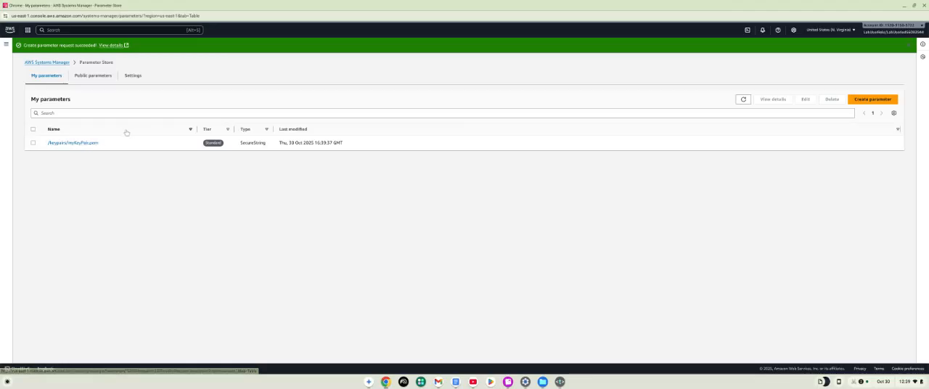
Open the /keypairs/myKeyPair.pem parameter, show its decrypted value to check the whole private key, and hide it again.
{"action": "left_click", "coordinate": [77, 143]}
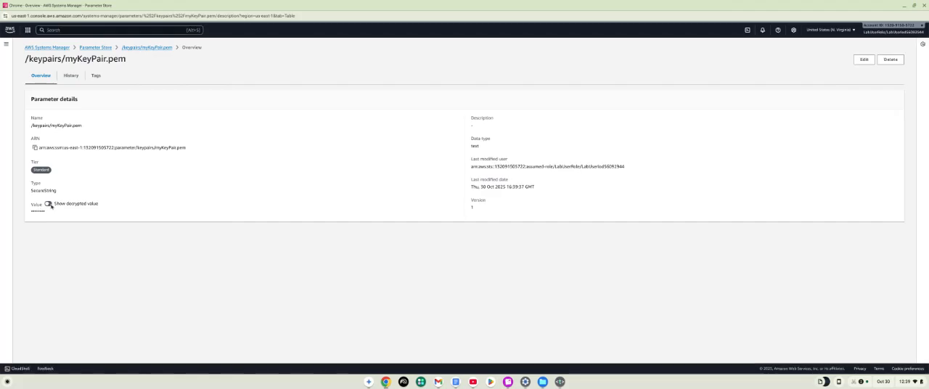
{"action": "left_click", "coordinate": [48, 203]}
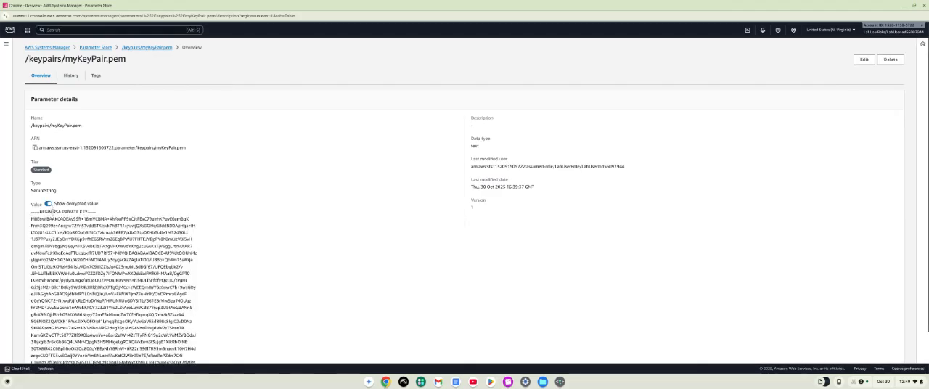
{"action": "scroll", "coordinate": [50, 206], "scroll_direction": "down", "scroll_amount": 1}
{"action": "scroll", "coordinate": [464, 201], "scroll_direction": "down", "scroll_amount": 2}
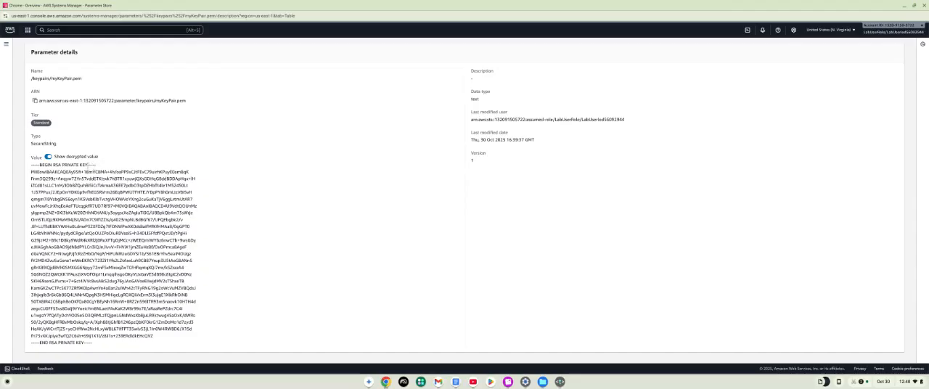
{"action": "scroll", "coordinate": [155, 167], "scroll_direction": "up", "scroll_amount": 1}
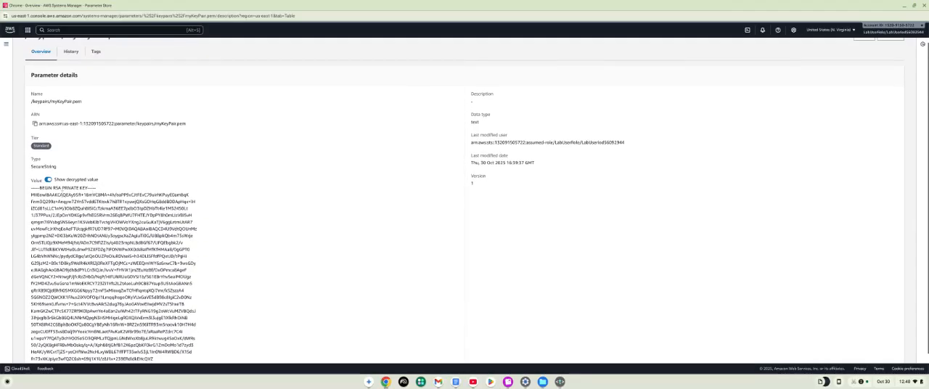
{"action": "scroll", "coordinate": [48, 180], "scroll_direction": "up", "scroll_amount": 1}
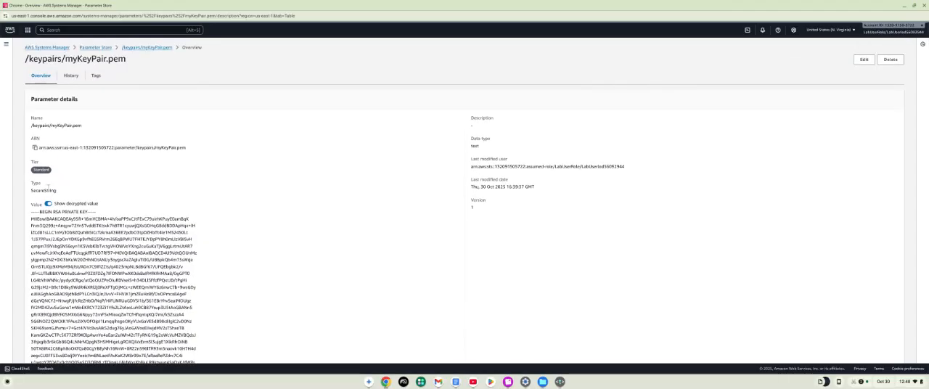
{"action": "left_click", "coordinate": [48, 204]}
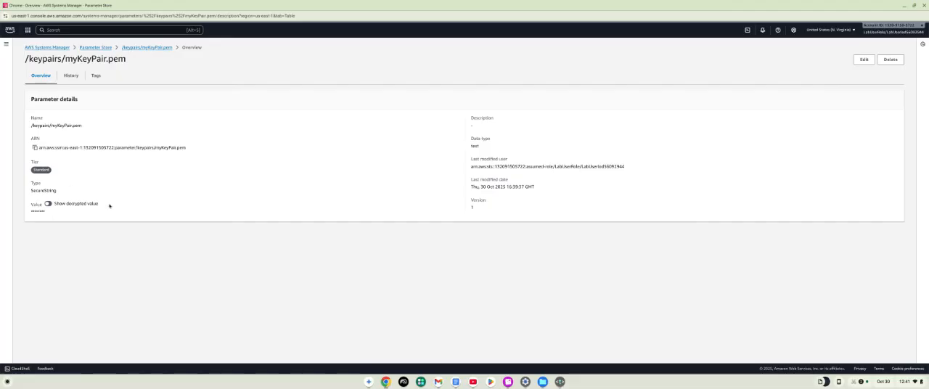
Open CloudShell in the console and set its terminal font size to Large.
{"action": "left_click", "coordinate": [747, 34]}
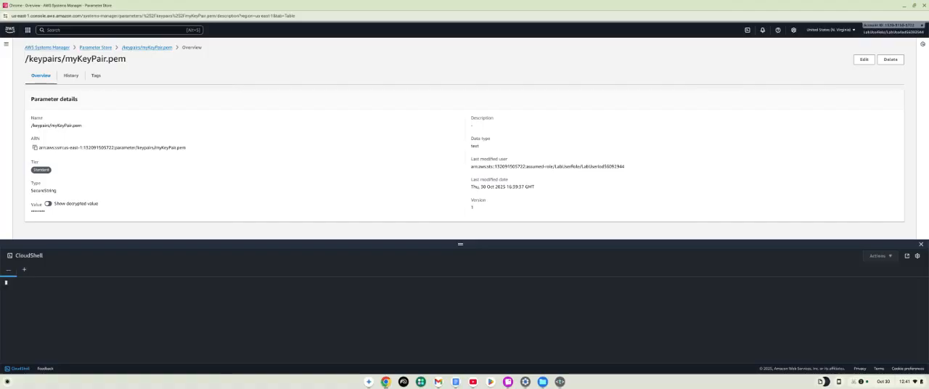
{"action": "right_click", "coordinate": [417, 289]}
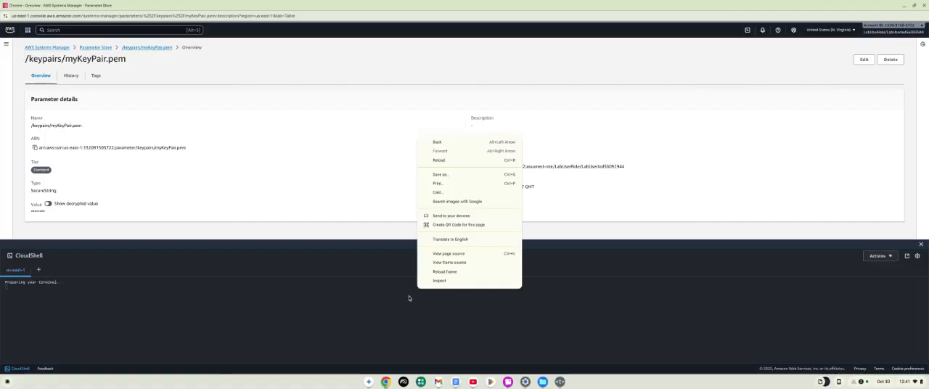
{"action": "left_click", "coordinate": [409, 298]}
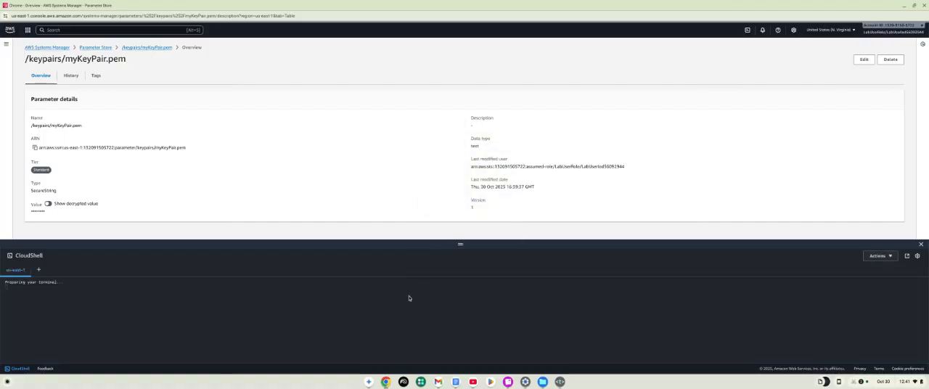
{"action": "left_click", "coordinate": [917, 255]}
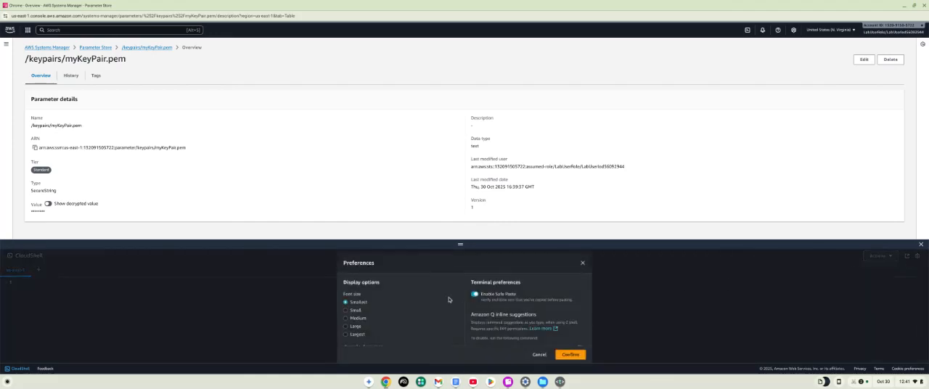
{"action": "left_click", "coordinate": [345, 328]}
{"action": "left_click", "coordinate": [571, 358]}
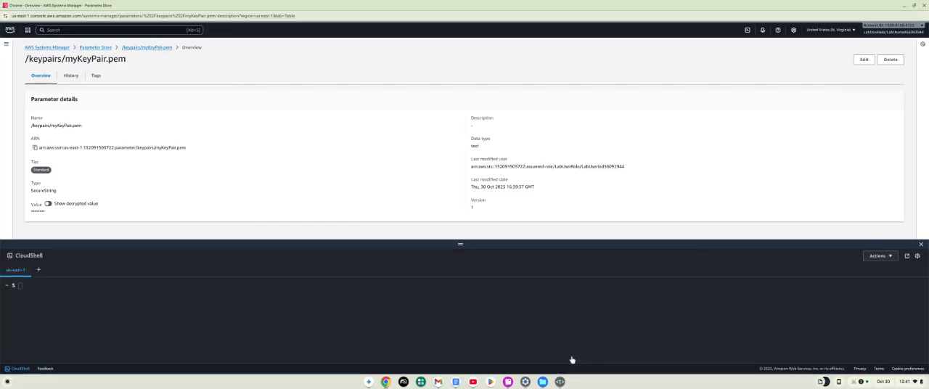
{"action": "left_click", "coordinate": [167, 289]}
Upload myKeyPair.pem from the Downloads folder to the CloudShell environment.
{"action": "left_click", "coordinate": [887, 259]}
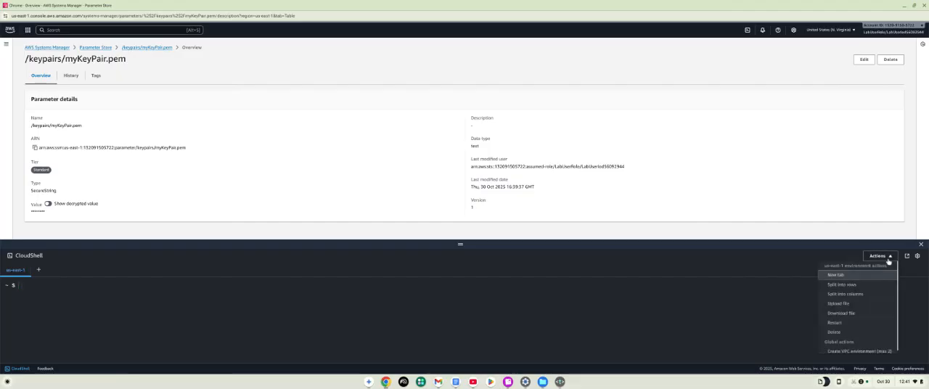
{"action": "left_click", "coordinate": [852, 305]}
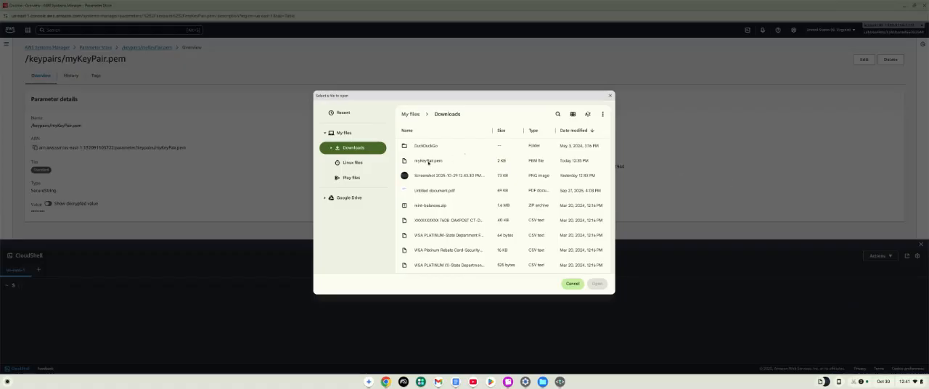
{"action": "left_click", "coordinate": [428, 161]}
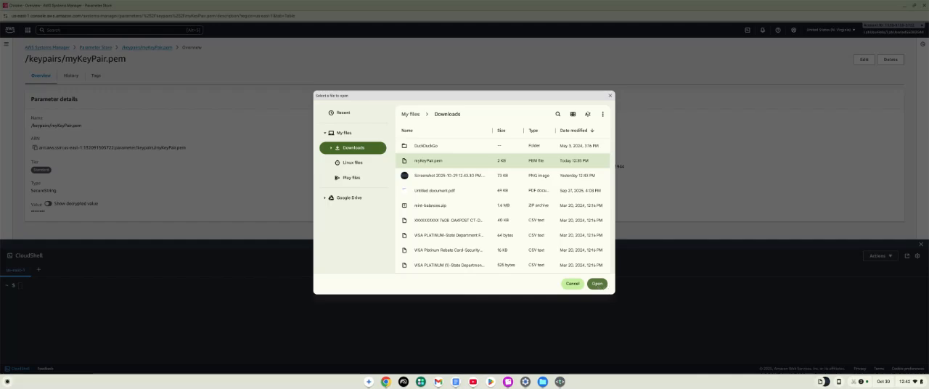
{"action": "left_click", "coordinate": [597, 284]}
{"action": "left_click", "coordinate": [597, 284]}
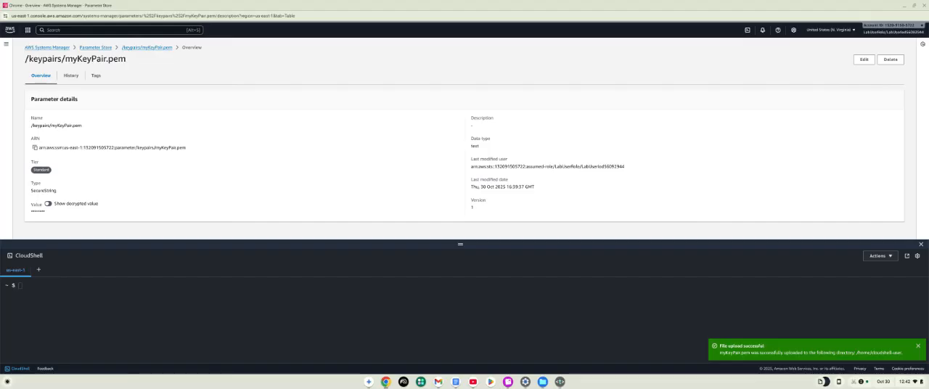
Paste the aws ssm put-parameter command for SecureString /keypairs/my2ndKeyPair.pem in us-east-1, with `cat myKeyPair.pem` as its value, into the terminal.
{"action": "left_click", "coordinate": [145, 289]}
{"action": "right_click", "coordinate": [145, 289]}
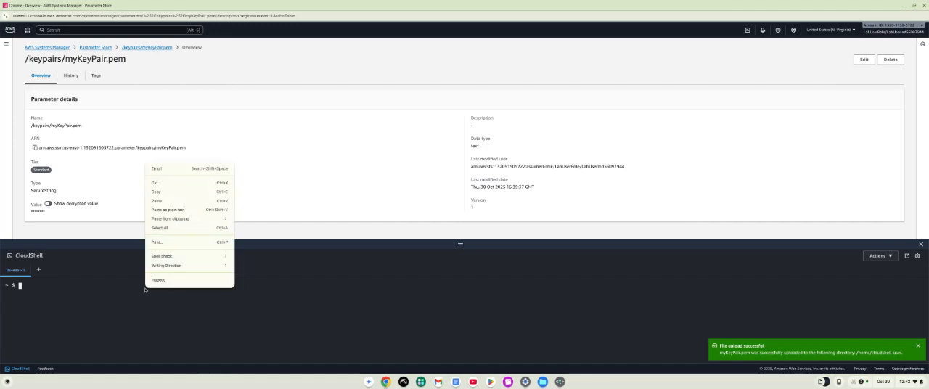
{"action": "left_click", "coordinate": [157, 200]}
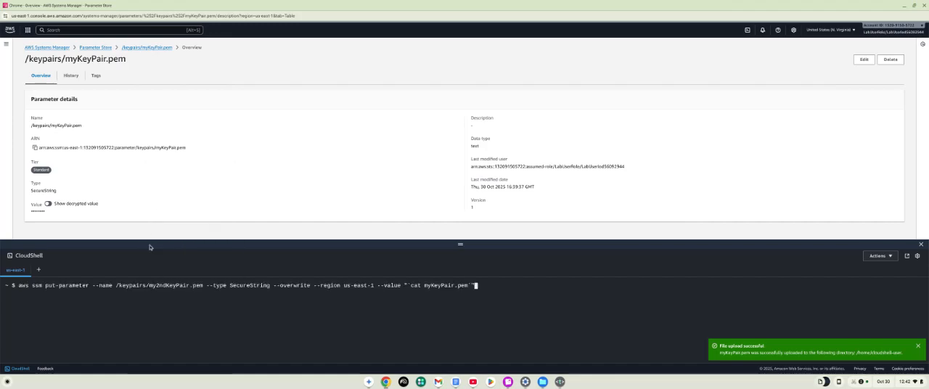
Enclose the /keypairs/my2ndKeyPair.pem name in double quotes within the put-parameter command and run it.
{"action": "key", "text": "Left"}
{"action": "key", "text": "Left"}
{"action": "key", "text": "Left"}
{"action": "key", "text": "Left"}
{"action": "key", "text": "Left"}
{"action": "key", "text": "Left"}
{"action": "key", "text": "Left"}
{"action": "key", "text": "Left"}
{"action": "key", "text": "Left"}
{"action": "key", "text": "Left"}
{"action": "key", "text": "Left"}
{"action": "key", "text": "Left"}
{"action": "key", "text": "Left"}
{"action": "key", "text": "Left"}
{"action": "key", "text": "Left"}
{"action": "key", "text": "Left"}
{"action": "key", "text": "Left"}
{"action": "key", "text": "Left"}
{"action": "key", "text": "Left"}
{"action": "key", "text": "Left"}
{"action": "key", "text": "Left"}
{"action": "key", "text": "Left"}
{"action": "key", "text": "Left"}
{"action": "key", "text": "Left"}
{"action": "key", "text": "Left"}
{"action": "key", "text": "Left"}
{"action": "key", "text": "Left"}
{"action": "key", "text": "Left"}
{"action": "key", "text": "Left"}
{"action": "key", "text": "Left"}
{"action": "key", "text": "Left"}
{"action": "key", "text": "Left"}
{"action": "key", "text": "Left"}
{"action": "key", "text": "Left"}
{"action": "key", "text": "Left"}
{"action": "key", "text": "Left"}
{"action": "key", "text": "Left"}
{"action": "key", "text": "Left"}
{"action": "key", "text": "Left"}
{"action": "key", "text": "Left"}
{"action": "key", "text": "Left"}
{"action": "key", "text": "Left"}
{"action": "key", "text": "Left"}
{"action": "key", "text": "Left"}
{"action": "key", "text": "Left"}
{"action": "key", "text": "Left"}
{"action": "key", "text": "Left"}
{"action": "key", "text": "Left"}
{"action": "key", "text": "Left"}
{"action": "key", "text": "Left"}
{"action": "key", "text": "Left"}
{"action": "key", "text": "Left"}
{"action": "key", "text": "Left"}
{"action": "key", "text": "Left"}
{"action": "key", "text": "Left"}
{"action": "key", "text": "Left"}
{"action": "key", "text": "Left"}
{"action": "key", "text": "Left"}
{"action": "key", "text": "Left"}
{"action": "key", "text": "Left"}
{"action": "key", "text": "Left"}
{"action": "key", "text": "Left"}
{"action": "key", "text": "Left"}
{"action": "key", "text": "Left"}
{"action": "key", "text": "Left"}
{"action": "key", "text": "Left"}
{"action": "key", "text": "Left"}
{"action": "key", "text": "Left"}
{"action": "key", "text": "Left"}
{"action": "key", "text": "Left"}
{"action": "key", "text": "Left"}
{"action": "key", "text": "Left"}
{"action": "key", "text": "Left"}
{"action": "key", "text": "Left"}
{"action": "key", "text": "Left"}
{"action": "key", "text": "Left"}
{"action": "key", "text": "Left"}
{"action": "key", "text": "Left"}
{"action": "key", "text": "Left"}
{"action": "key", "text": "Left"}
{"action": "key", "text": "Left"}
{"action": "key", "text": "Left"}
{"action": "key", "text": "Left"}
{"action": "key", "text": "Left"}
{"action": "key", "text": "Left"}
{"action": "key", "text": "Left"}
{"action": "key", "text": "Left"}
{"action": "key", "text": "Left"}
{"action": "key", "text": "Left"}
{"action": "key", "text": "Left"}
{"action": "key", "text": "Left"}
{"action": "key", "text": "Left"}
{"action": "key", "text": "Left"}
{"action": "key", "text": "Left"}
{"action": "key", "text": "Left"}
{"action": "key", "text": "Left"}
{"action": "key", "text": "Left"}
{"action": "key", "text": "Left"}
{"action": "key", "text": "Left"}
{"action": "key", "text": "Left"}
{"action": "key", "text": "Left"}
{"action": "key", "text": "Left"}
{"action": "key", "text": "Left"}
{"action": "key", "text": "Left"}
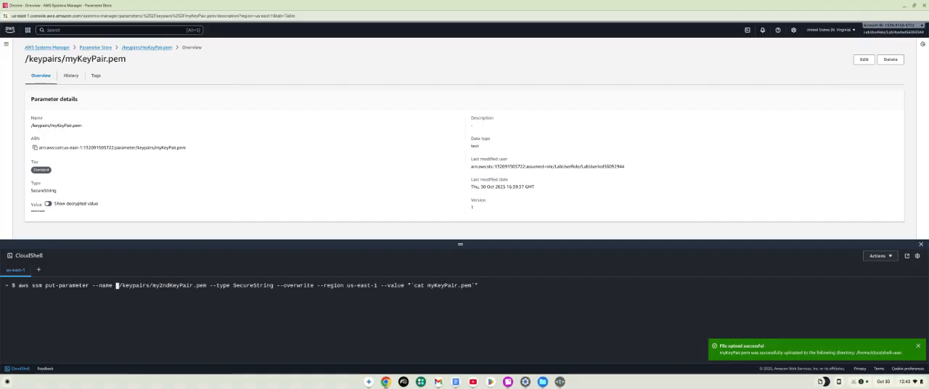
{"action": "type", "text": "\""}
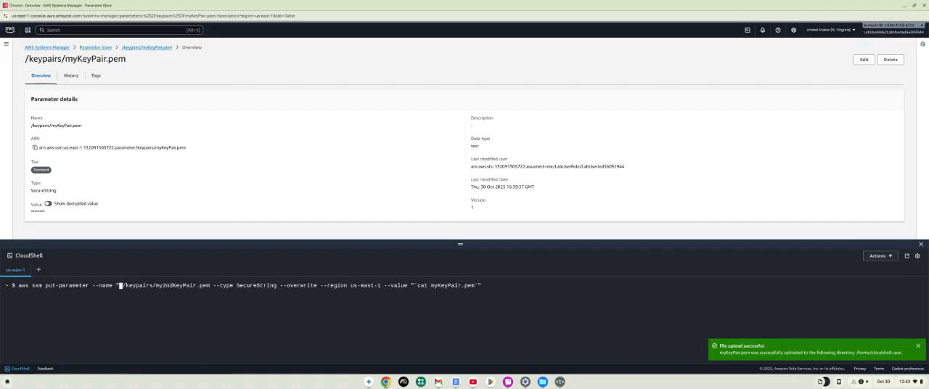
{"action": "key", "text": "Right"}
{"action": "key", "text": "Right"}
{"action": "key", "text": "Right"}
{"action": "key", "text": "Right"}
{"action": "key", "text": "Right"}
{"action": "key", "text": "Right"}
{"action": "key", "text": "Right"}
{"action": "key", "text": "Right"}
{"action": "key", "text": "Right"}
{"action": "key", "text": "Right"}
{"action": "key", "text": "Right"}
{"action": "key", "text": "Right"}
{"action": "key", "text": "Right"}
{"action": "key", "text": "Right"}
{"action": "key", "text": "Right"}
{"action": "key", "text": "Right"}
{"action": "key", "text": "Right"}
{"action": "key", "text": "Right"}
{"action": "key", "text": "Right"}
{"action": "key", "text": "Right"}
{"action": "key", "text": "Right"}
{"action": "key", "text": "Right"}
{"action": "key", "text": "Right"}
{"action": "key", "text": "Right"}
{"action": "key", "text": "Right"}
{"action": "key", "text": "Right"}
{"action": "key", "text": "Right"}
{"action": "type", "text": "\""}
{"action": "key", "text": "Right"}
{"action": "key", "text": "Right"}
{"action": "key", "text": "Right"}
{"action": "key", "text": "Right"}
{"action": "key", "text": "Right"}
{"action": "key", "text": "Right"}
{"action": "key", "text": "Right"}
{"action": "key", "text": "Right"}
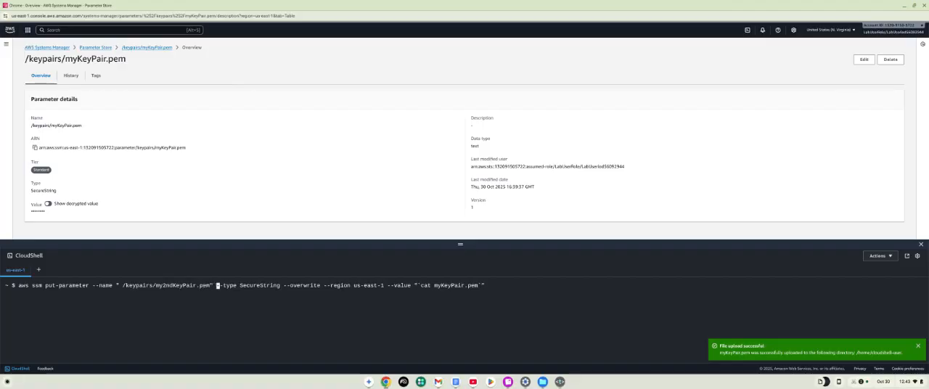
{"action": "key", "text": "Right"}
{"action": "key", "text": "Right"}
{"action": "key", "text": "Right"}
{"action": "key", "text": "Right"}
{"action": "key", "text": "Right"}
{"action": "key", "text": "Right"}
{"action": "key", "text": "Right"}
{"action": "key", "text": "Right"}
{"action": "key", "text": "Right"}
{"action": "key", "text": "Right"}
{"action": "key", "text": "Right"}
{"action": "key", "text": "Right"}
{"action": "key", "text": "Right"}
{"action": "key", "text": "Right"}
{"action": "key", "text": "Right"}
{"action": "key", "text": "Right"}
{"action": "key", "text": "Right"}
{"action": "key", "text": "Right"}
{"action": "key", "text": "Right"}
{"action": "key", "text": "Right"}
{"action": "key", "text": "Right"}
{"action": "key", "text": "Right"}
{"action": "key", "text": "Right"}
{"action": "key", "text": "Right"}
{"action": "key", "text": "Right"}
{"action": "key", "text": "Right"}
{"action": "key", "text": "Right"}
{"action": "key", "text": "Right"}
{"action": "key", "text": "Right"}
{"action": "key", "text": "Right"}
{"action": "key", "text": "Right"}
{"action": "key", "text": "Right"}
{"action": "key", "text": "Right"}
{"action": "key", "text": "Right"}
{"action": "key", "text": "Right"}
{"action": "key", "text": "Right"}
{"action": "key", "text": "Right"}
{"action": "key", "text": "Right"}
{"action": "key", "text": "Right"}
{"action": "key", "text": "Right"}
{"action": "key", "text": "Right"}
{"action": "key", "text": "Right"}
{"action": "key", "text": "Right"}
{"action": "key", "text": "Right"}
{"action": "key", "text": "Right"}
{"action": "key", "text": "Right"}
{"action": "key", "text": "Right"}
{"action": "key", "text": "Right"}
{"action": "key", "text": "Right"}
{"action": "key", "text": "Right"}
{"action": "key", "text": "Right"}
{"action": "key", "text": "Right"}
{"action": "key", "text": "Right"}
{"action": "key", "text": "Right"}
{"action": "key", "text": "Right"}
{"action": "key", "text": "Right"}
{"action": "key", "text": "Right"}
{"action": "key", "text": "Right"}
{"action": "key", "text": "Right"}
{"action": "key", "text": "Right"}
{"action": "key", "text": "Right"}
{"action": "key", "text": "Right"}
{"action": "key", "text": "Right"}
{"action": "key", "text": "Right"}
{"action": "key", "text": "Right"}
{"action": "key", "text": "Right"}
{"action": "key", "text": "Right"}
{"action": "key", "text": "Return"}
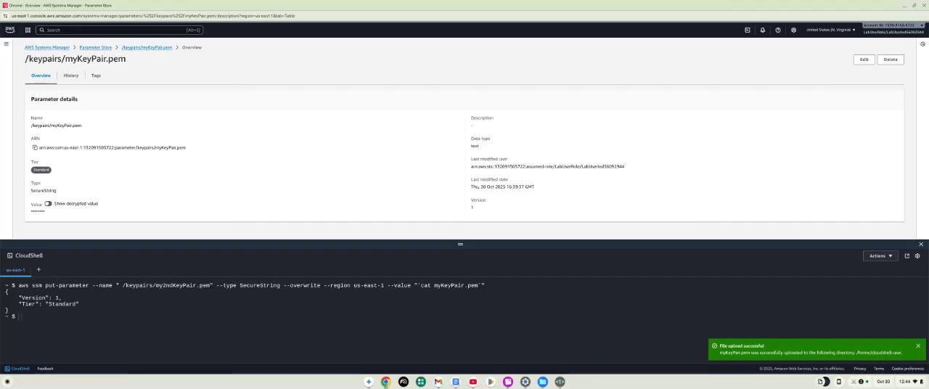
List the stored parameters with aws ssm describe-parameters and leave the output view.
{"action": "left_click", "coordinate": [121, 318]}
{"action": "right_click", "coordinate": [120, 317]}
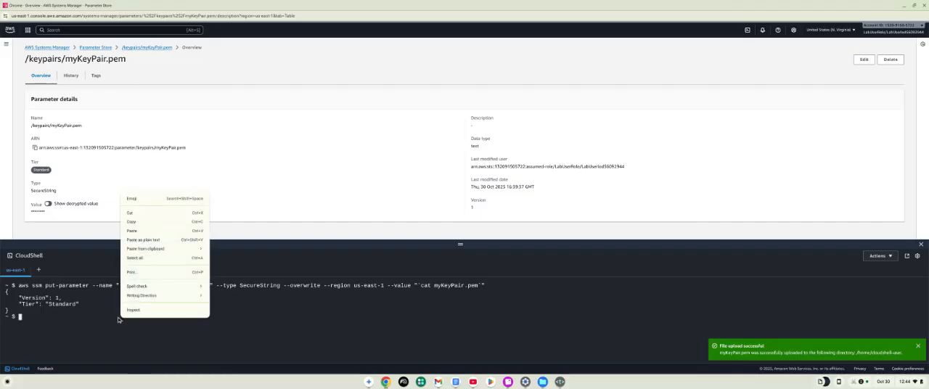
{"action": "left_click", "coordinate": [144, 232]}
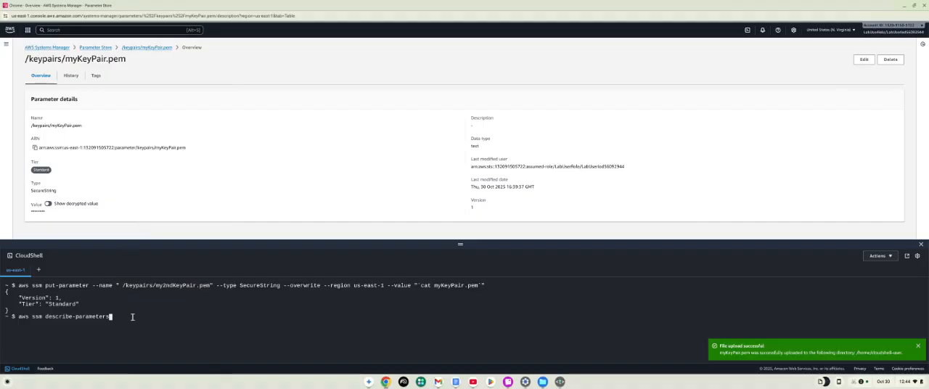
{"action": "key", "text": "Return"}
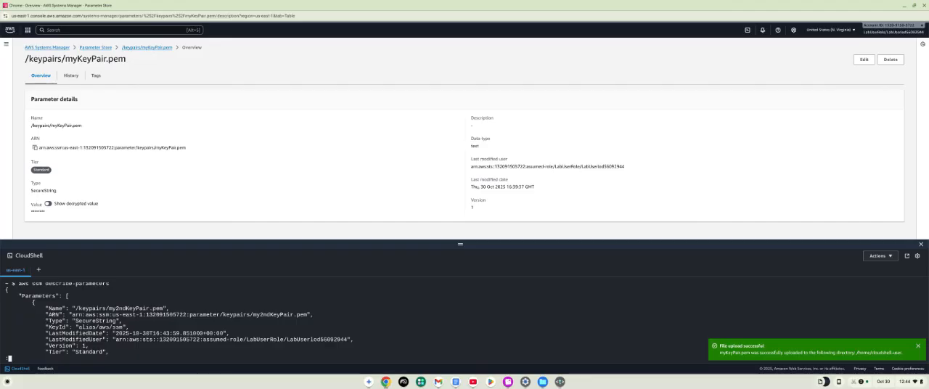
{"action": "key", "text": "q"}
Retrieve the second key parameter with aws ssm get-parameter --name /keypairs/my2ndKeyPair.pem, inspect the output, and close CloudShell.
{"action": "right_click", "coordinate": [100, 359]}
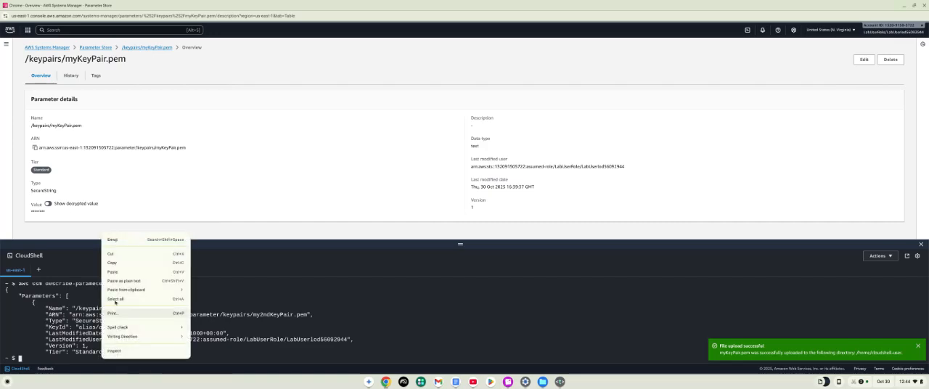
{"action": "left_click", "coordinate": [115, 276]}
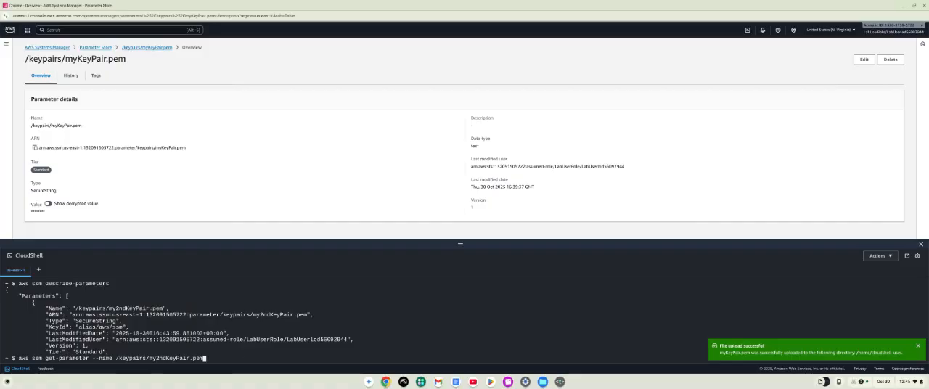
{"action": "key", "text": "Return"}
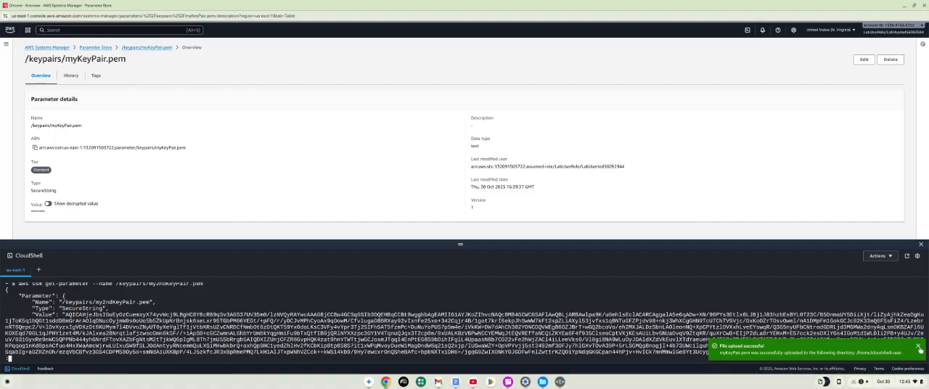
{"action": "left_click", "coordinate": [917, 346]}
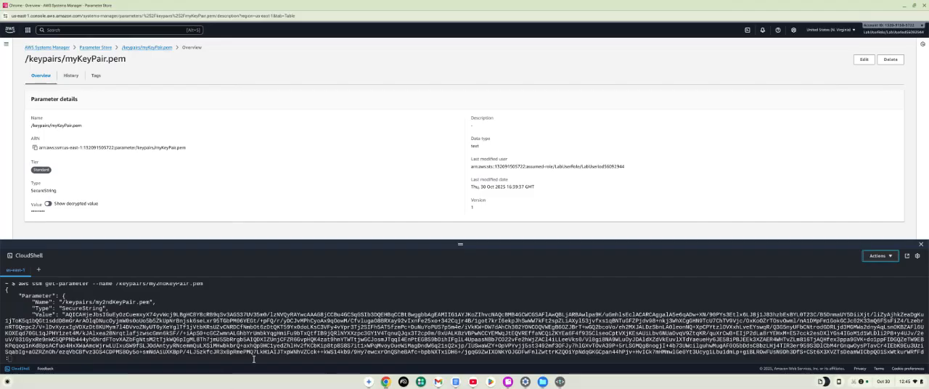
{"action": "key", "text": "q"}
{"action": "left_click", "coordinate": [921, 246]}
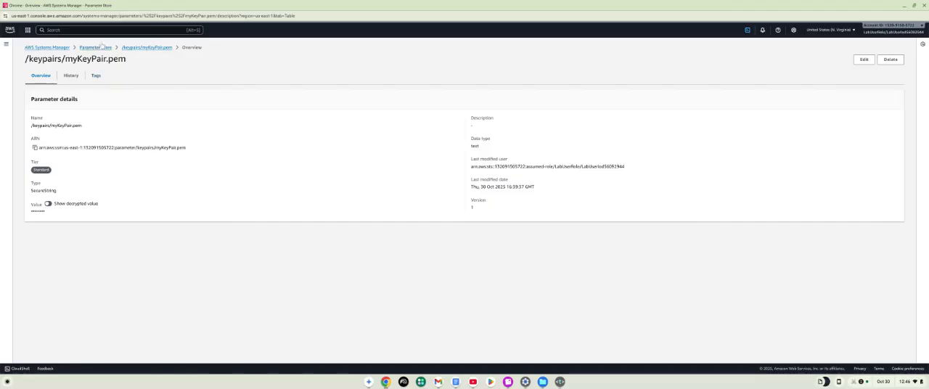
Search the console for Secrets Manager, open it and start storing a new secret.
{"action": "left_click", "coordinate": [113, 29]}
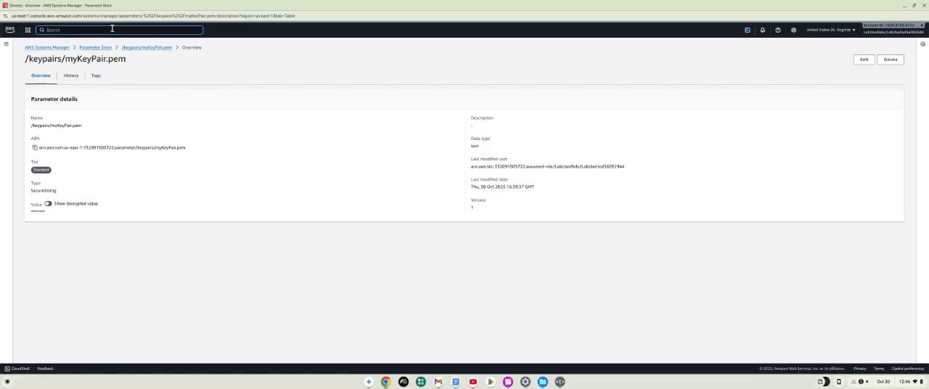
{"action": "type", "text": "Sec"}
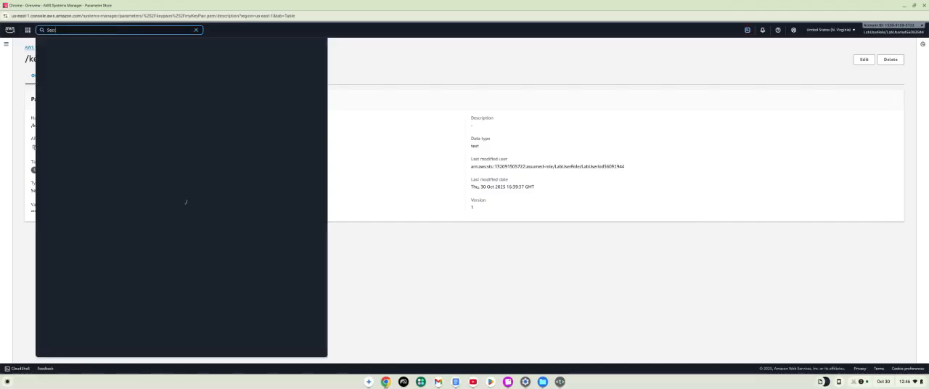
{"action": "type", "text": "rets"}
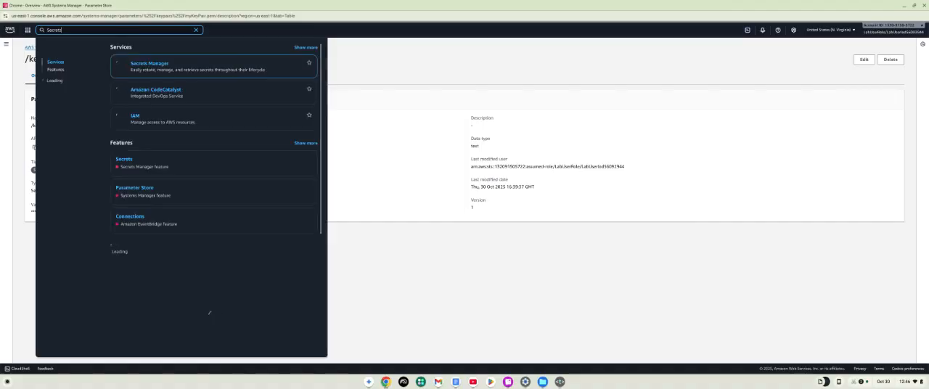
{"action": "type", "text": " Manager"}
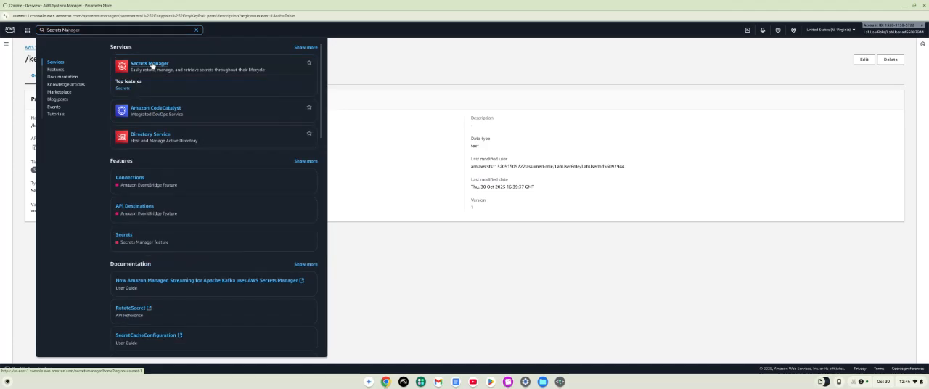
{"action": "left_click", "coordinate": [151, 64]}
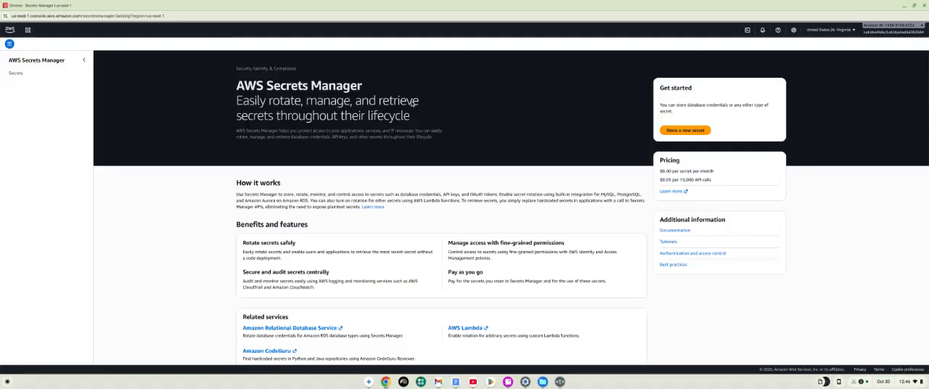
{"action": "left_click", "coordinate": [684, 131]}
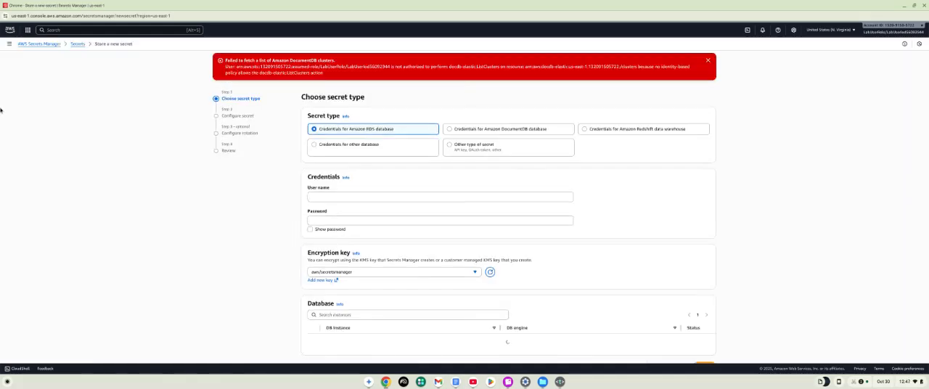
Dismiss the error notices and enter Access Key as the user name for the Amazon RDS credentials.
{"action": "left_click", "coordinate": [708, 62]}
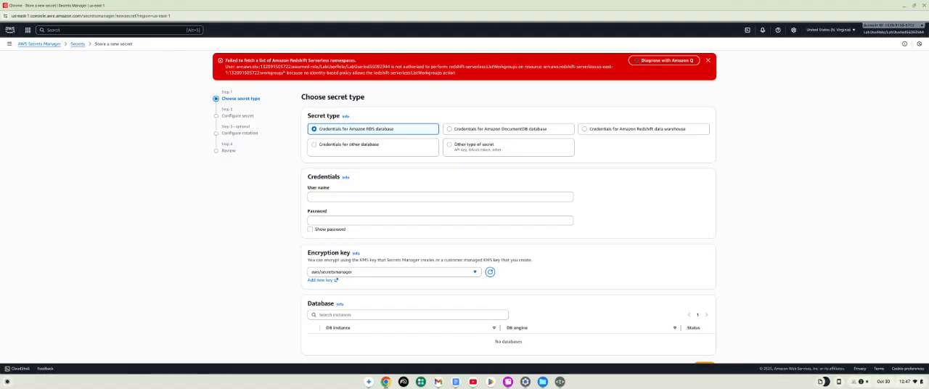
{"action": "left_click", "coordinate": [348, 197]}
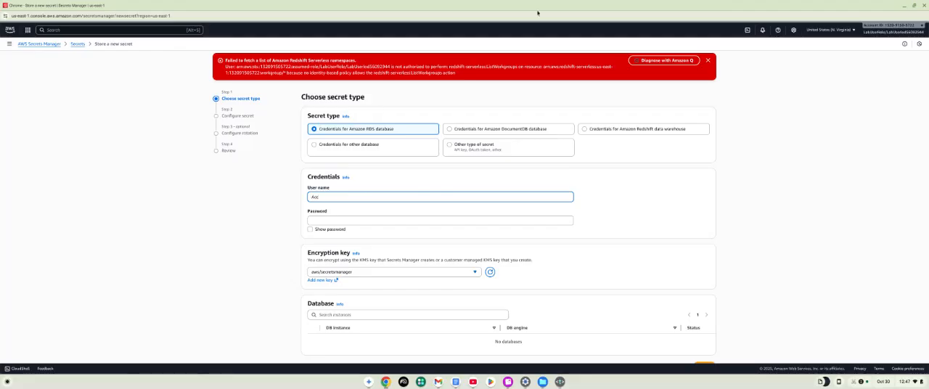
{"action": "left_click", "coordinate": [708, 60]}
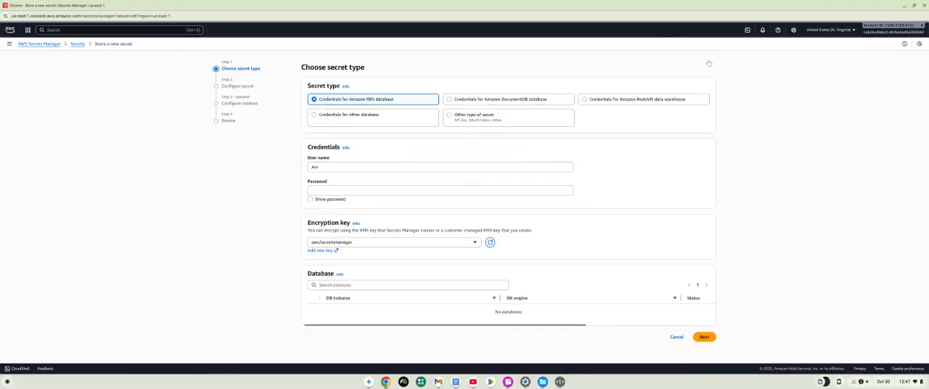
{"action": "left_click", "coordinate": [360, 168]}
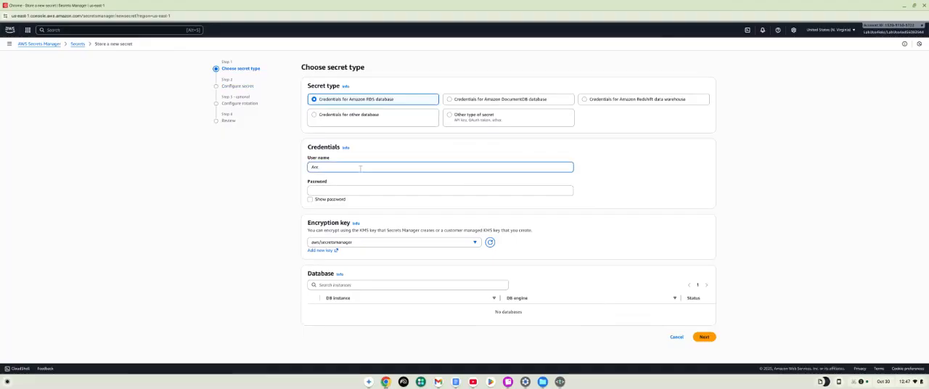
{"action": "type", "text": "ess Key"}
{"action": "left_click", "coordinate": [0, 231]}
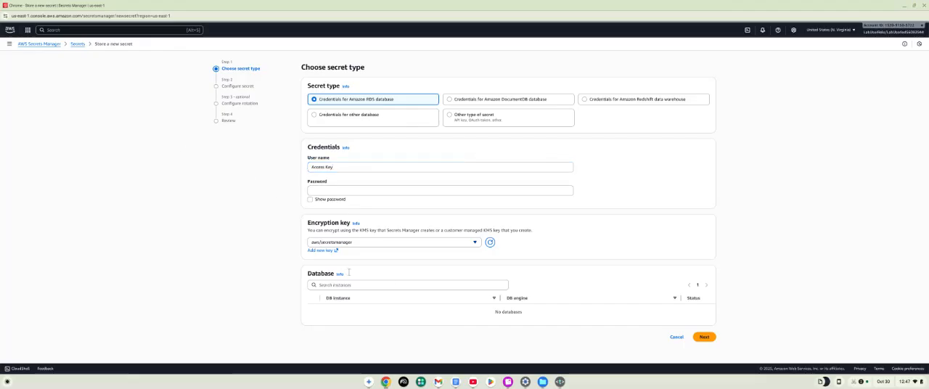
Decline the suggested strong password, paste the access key ID into the password field and reveal it to check the entry.
{"action": "left_click", "coordinate": [354, 191]}
{"action": "right_click", "coordinate": [354, 192]}
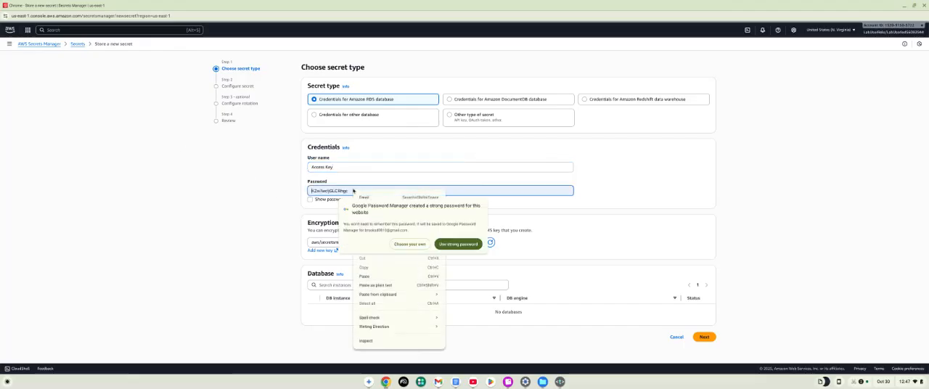
{"action": "left_click", "coordinate": [353, 191]}
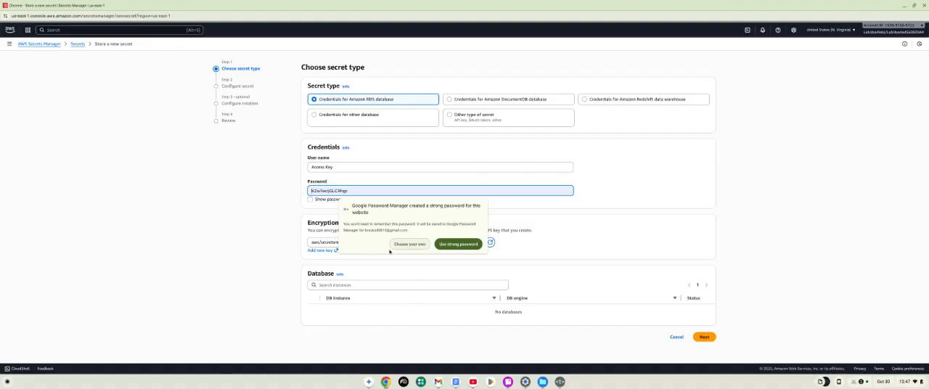
{"action": "left_click", "coordinate": [567, 238]}
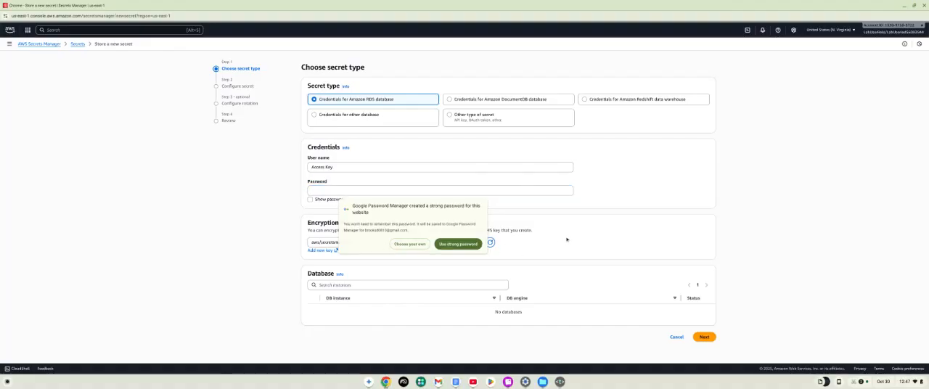
{"action": "left_click", "coordinate": [367, 191]}
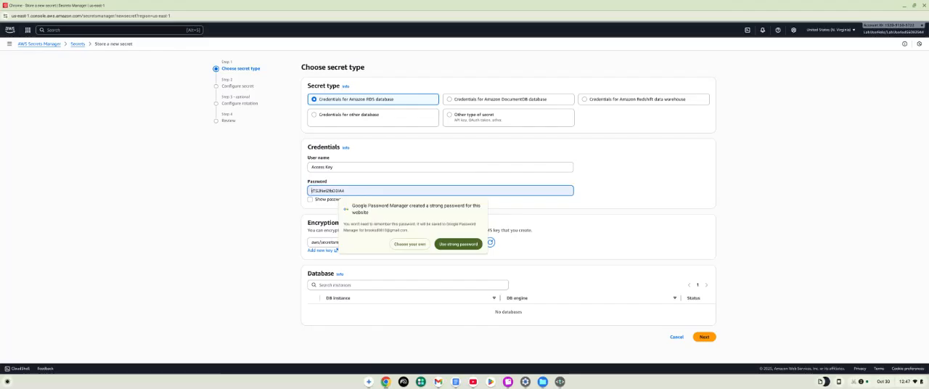
{"action": "left_click", "coordinate": [403, 244]}
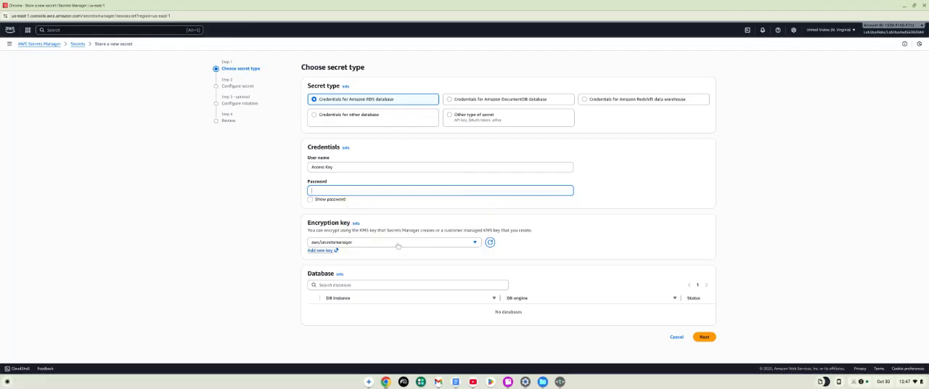
{"action": "right_click", "coordinate": [357, 192]}
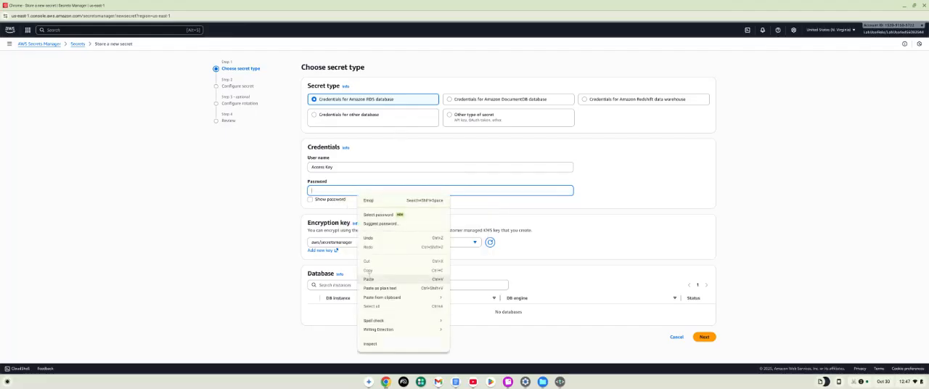
{"action": "left_click", "coordinate": [369, 279]}
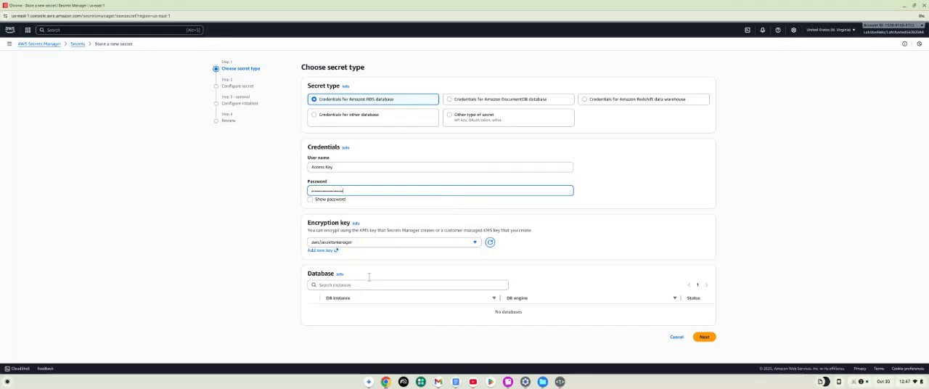
{"action": "left_click", "coordinate": [323, 200]}
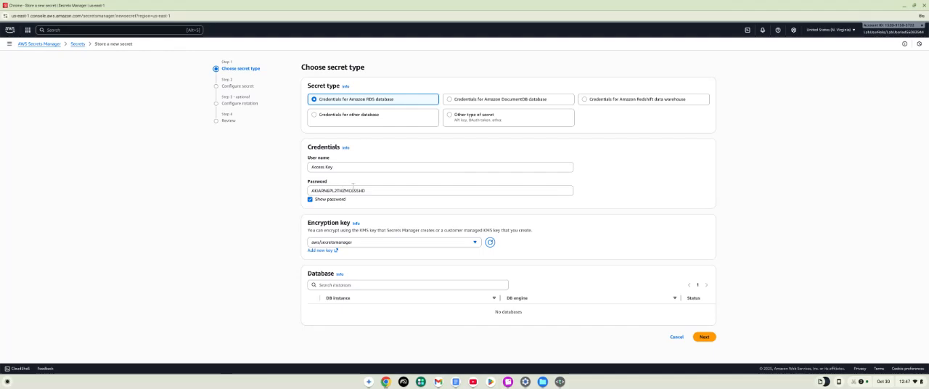
{"action": "left_click", "coordinate": [310, 200]}
Choose Other type of secret and add an Access Key entry with the access key ID pasted as its value.
{"action": "left_click", "coordinate": [451, 117]}
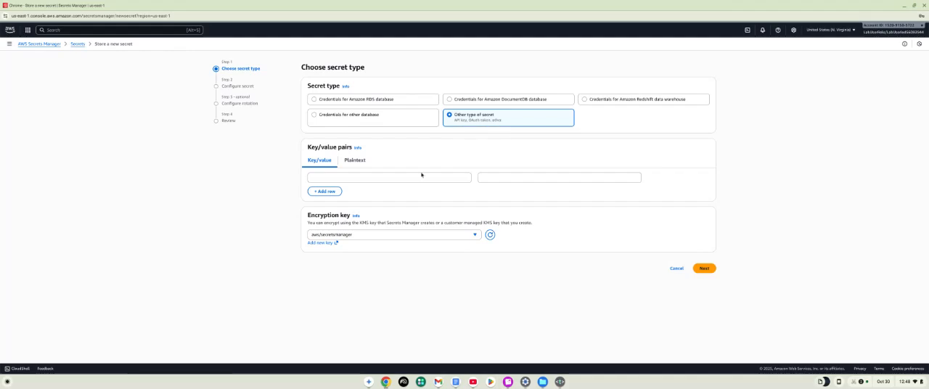
{"action": "left_click", "coordinate": [417, 175]}
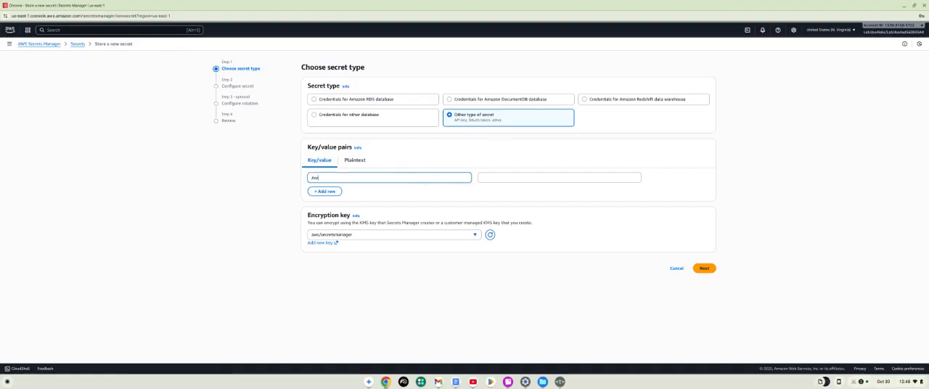
{"action": "type", "text": "Access Key"}
{"action": "left_click", "coordinate": [490, 177]}
{"action": "right_click", "coordinate": [491, 179]}
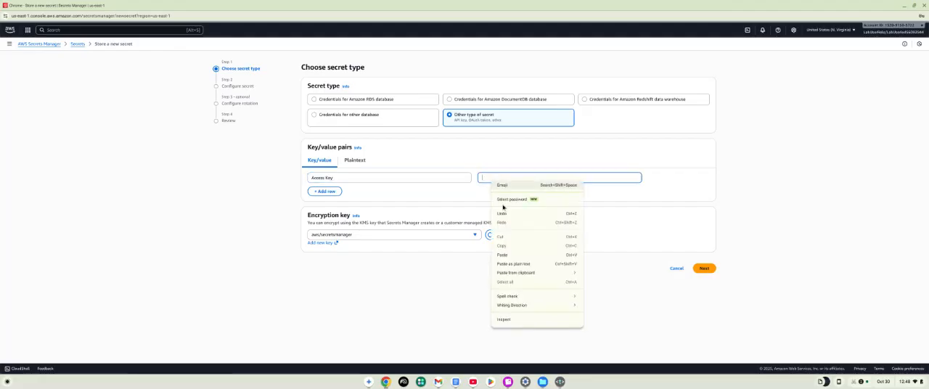
{"action": "left_click", "coordinate": [503, 255]}
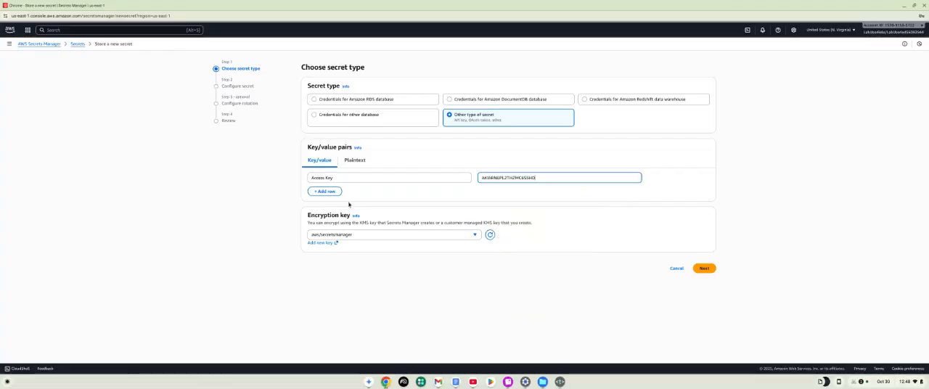
Add a second key/value row named Secret Access Key, paste the secret access key as its value, and continue to secret configuration.
{"action": "left_click", "coordinate": [327, 191]}
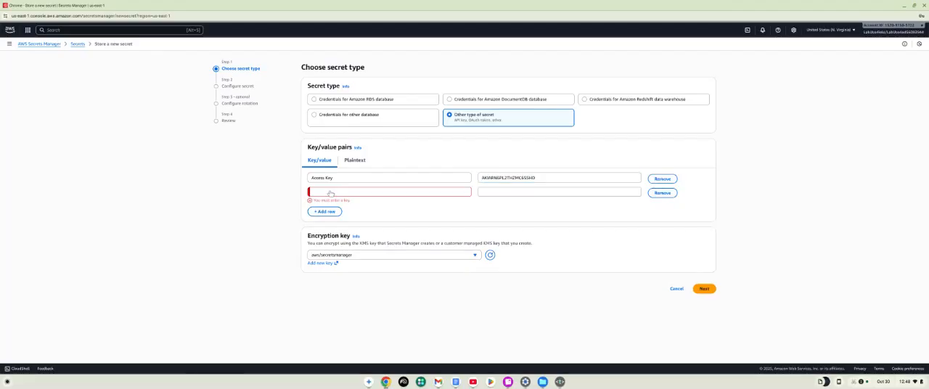
{"action": "left_click", "coordinate": [357, 191]}
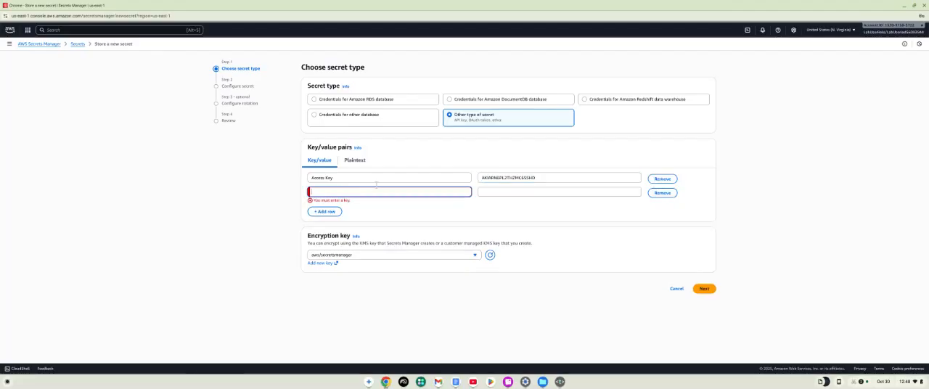
{"action": "type", "text": "Se"}
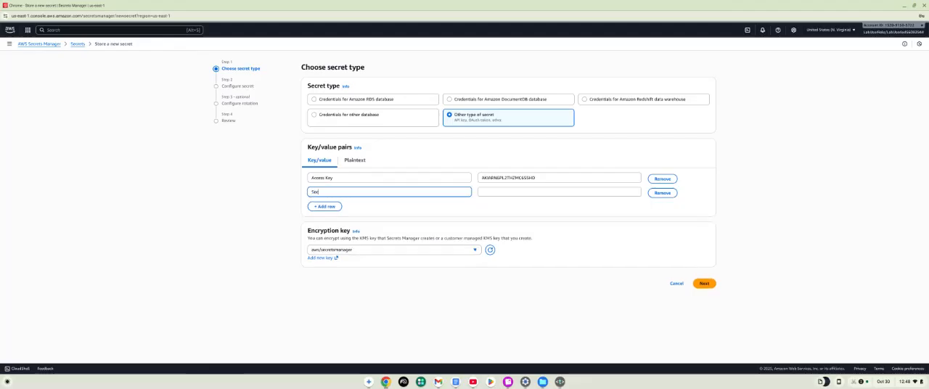
{"action": "type", "text": "cret Access Key"}
{"action": "left_click", "coordinate": [1, 134]}
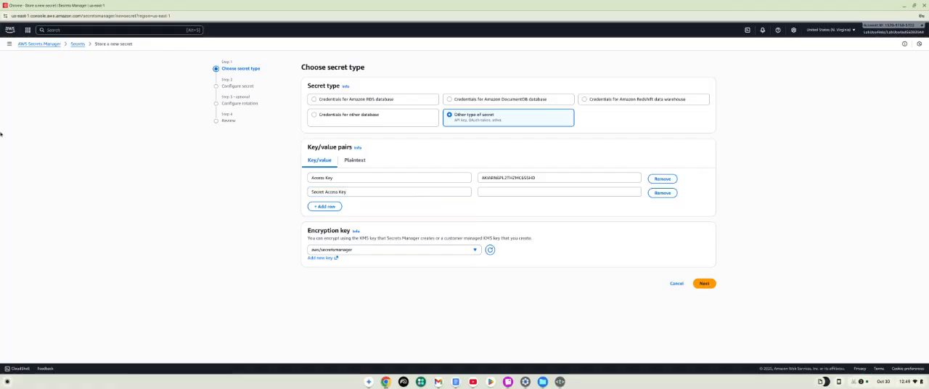
{"action": "left_click", "coordinate": [496, 192]}
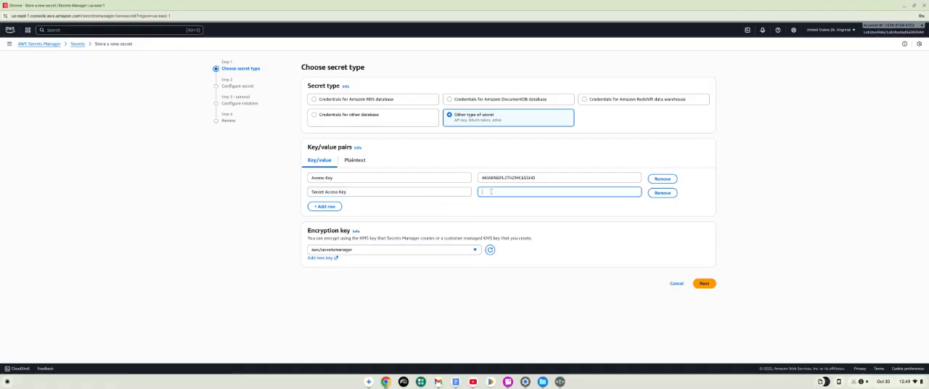
{"action": "right_click", "coordinate": [486, 194]}
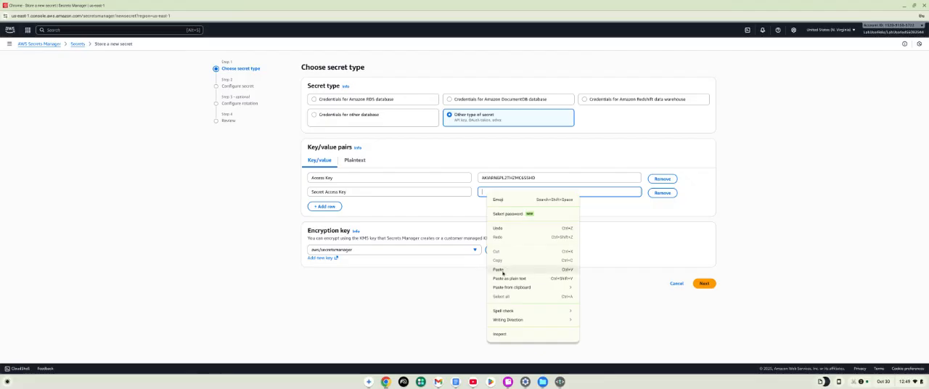
{"action": "left_click", "coordinate": [499, 269]}
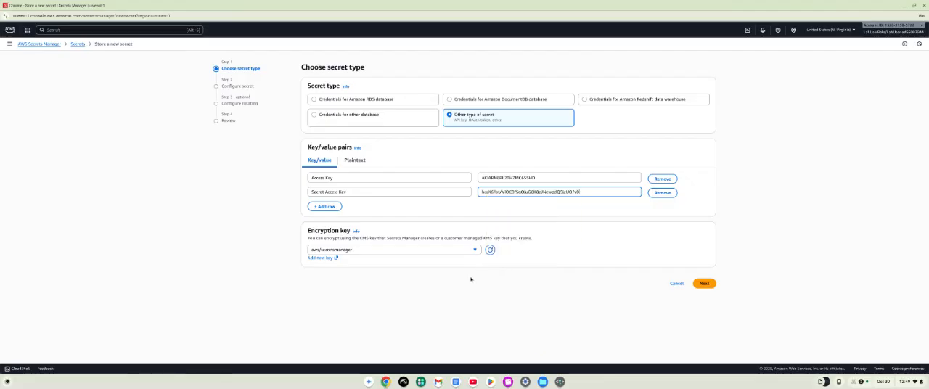
{"action": "left_click", "coordinate": [705, 286]}
{"action": "left_click", "coordinate": [704, 285]}
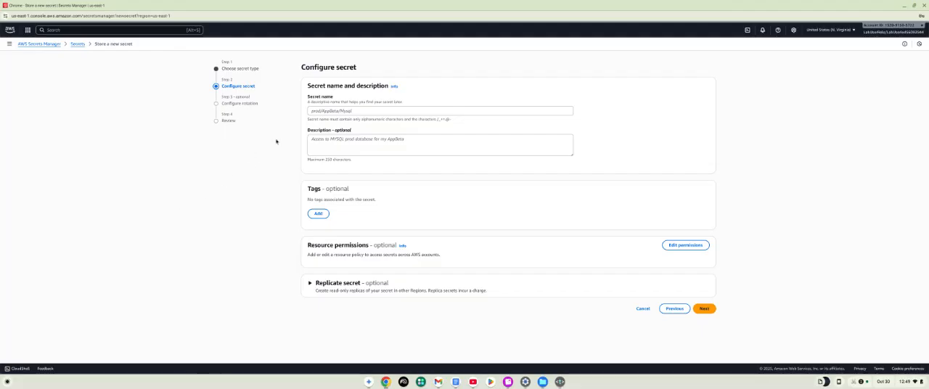
Name the secret user/aws-access-keys and continue to the review with automatic rotation left off.
{"action": "left_click", "coordinate": [331, 111]}
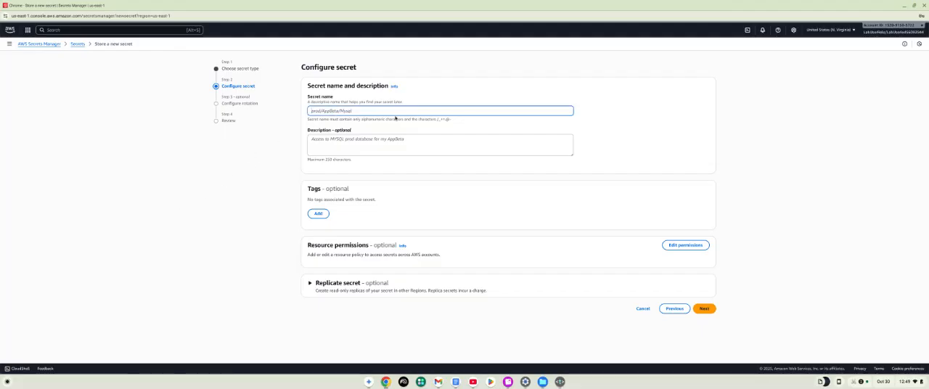
{"action": "type", "text": "d"}
{"action": "type", "text": "s"}
{"action": "type", "text": "er/a"}
{"action": "type", "text": "ws-access-keys"}
{"action": "left_click", "coordinate": [704, 309]}
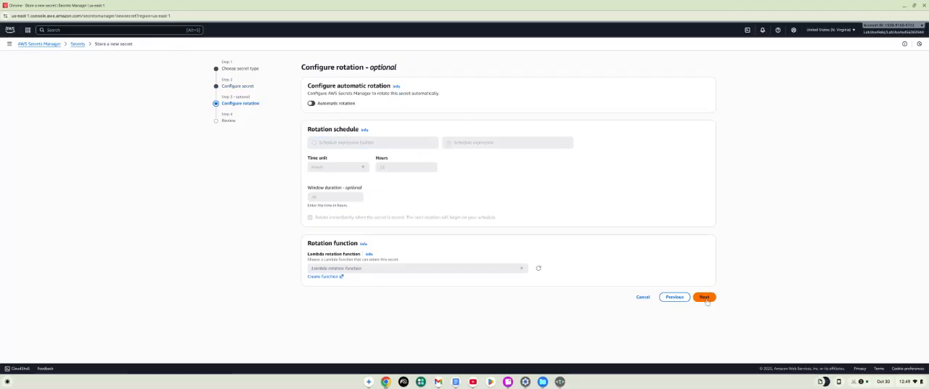
{"action": "left_click", "coordinate": [704, 297]}
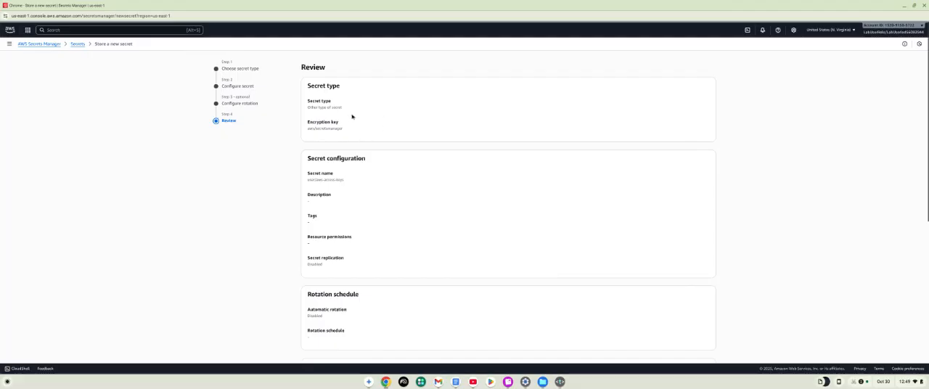
Review the secret's configuration and rotation settings, and examine the retrieval sample code in JavaScript, C#, Python3, Ruby, Go and Rust.
{"action": "scroll", "coordinate": [353, 118], "scroll_direction": "down", "scroll_amount": 1}
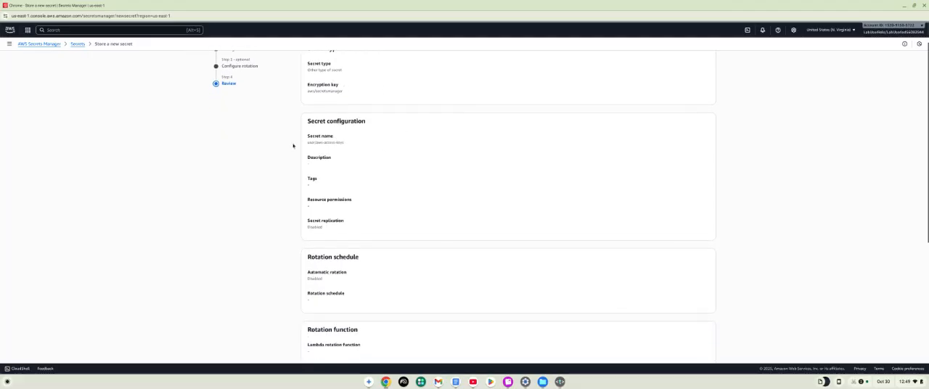
{"action": "scroll", "coordinate": [293, 146], "scroll_direction": "down", "scroll_amount": 1}
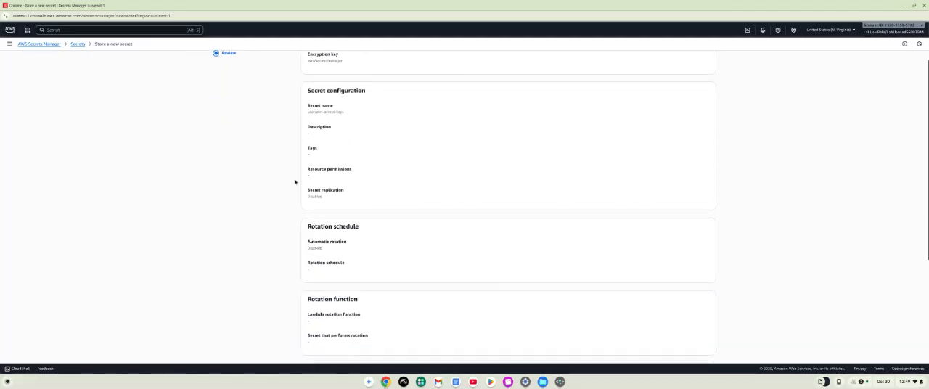
{"action": "scroll", "coordinate": [347, 147], "scroll_direction": "down", "scroll_amount": 2}
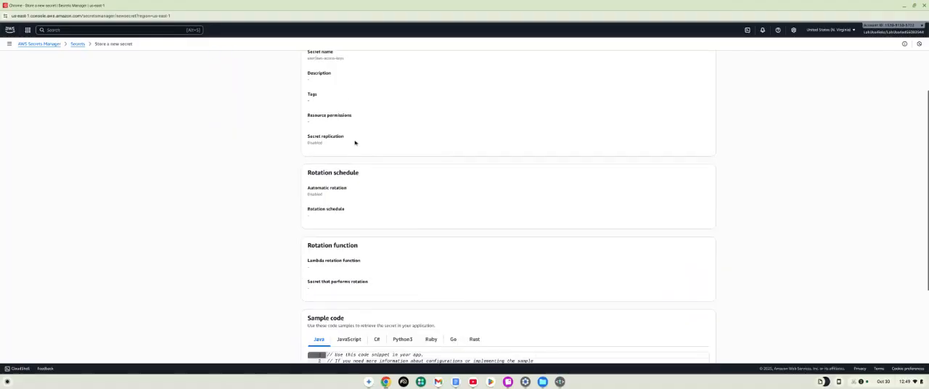
{"action": "scroll", "coordinate": [329, 135], "scroll_direction": "down", "scroll_amount": 3}
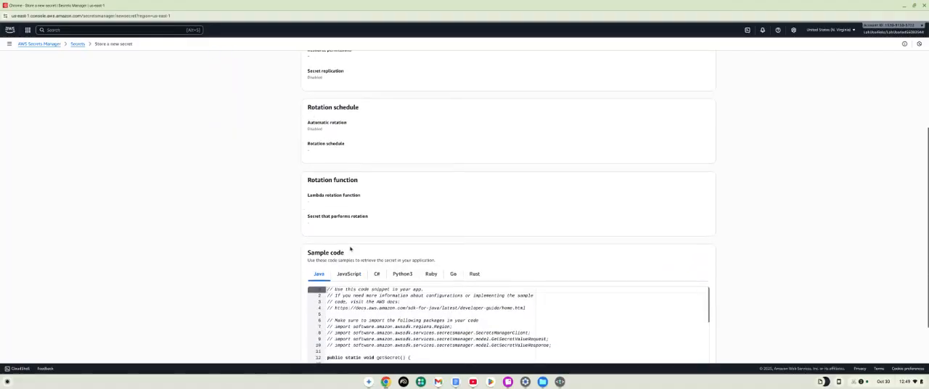
{"action": "scroll", "coordinate": [344, 244], "scroll_direction": "down", "scroll_amount": 2}
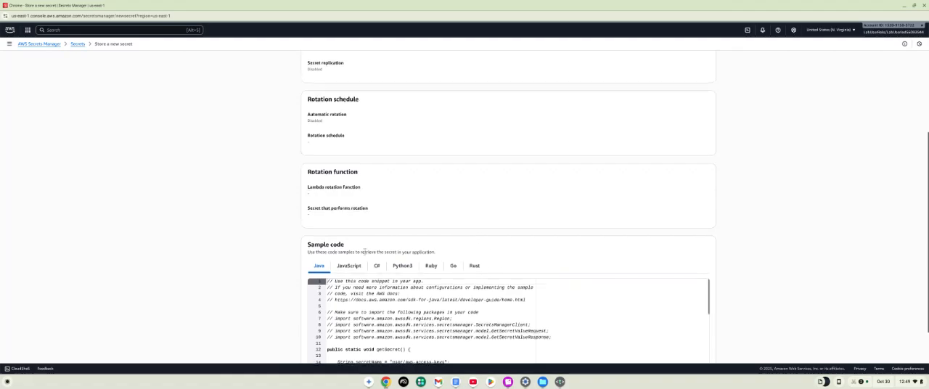
{"action": "left_click", "coordinate": [348, 229]}
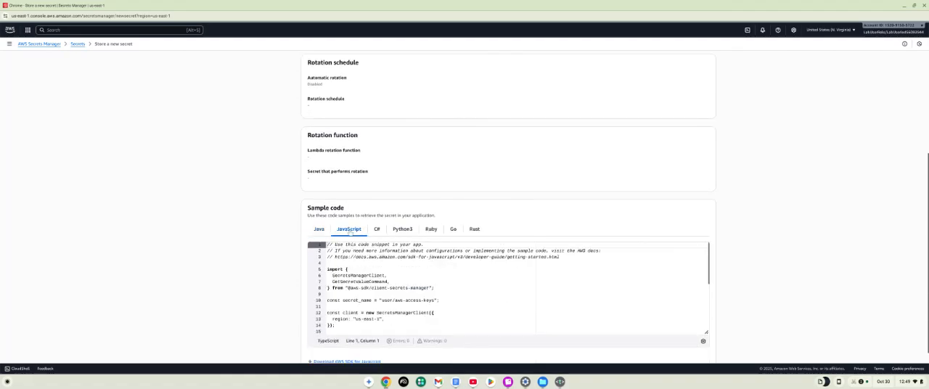
{"action": "left_click", "coordinate": [378, 229]}
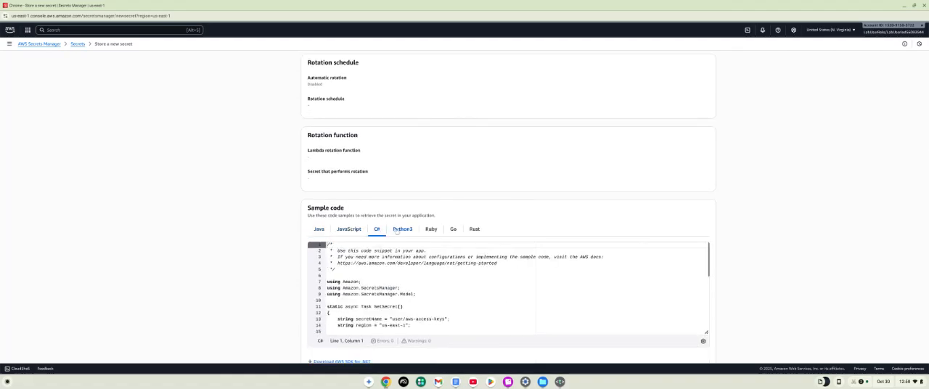
{"action": "left_click", "coordinate": [408, 230]}
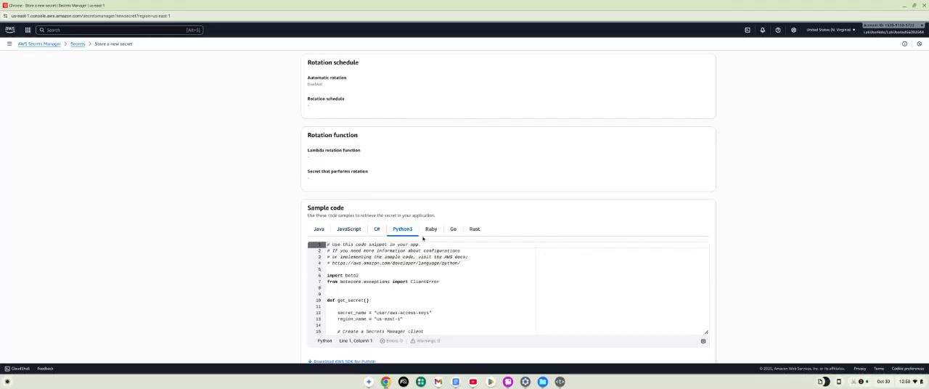
{"action": "left_click", "coordinate": [432, 230]}
{"action": "left_click", "coordinate": [454, 230]}
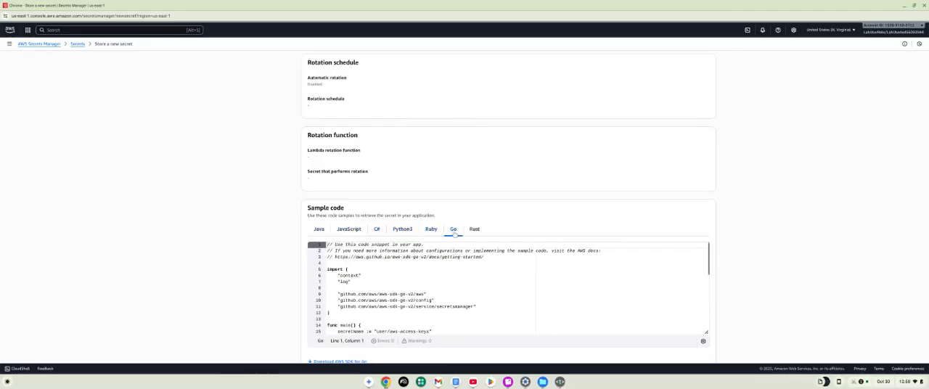
{"action": "left_click", "coordinate": [475, 230]}
Store the new secret and open the details of user/aws-access-keys from the secrets list.
{"action": "scroll", "coordinate": [501, 218], "scroll_direction": "down", "scroll_amount": 1}
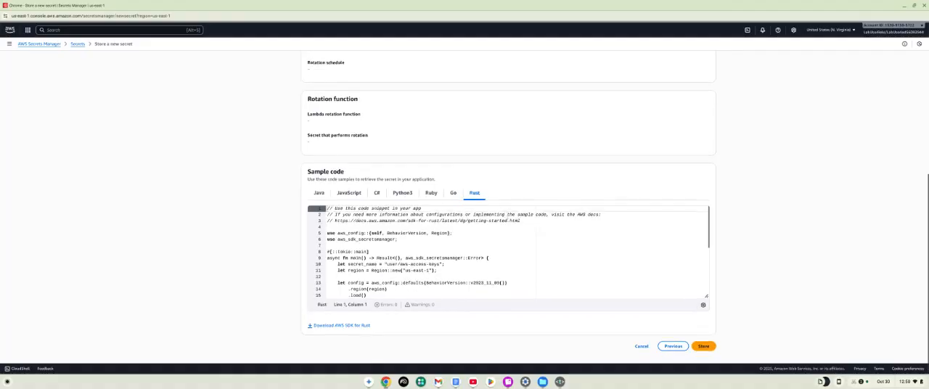
{"action": "scroll", "coordinate": [588, 298], "scroll_direction": "down", "scroll_amount": 3}
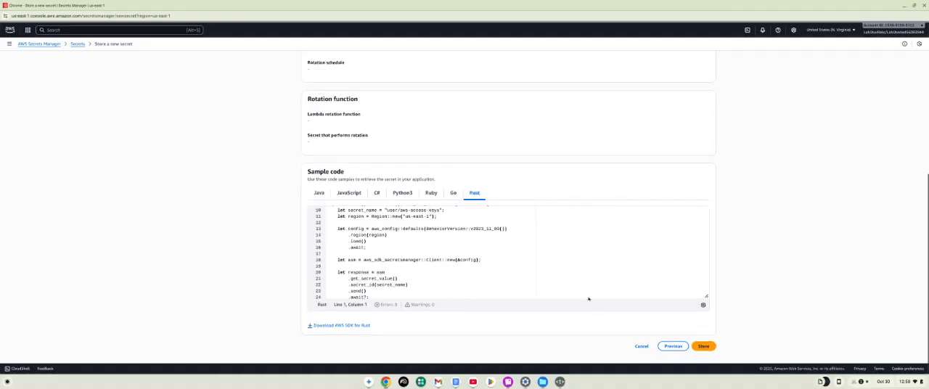
{"action": "left_click", "coordinate": [702, 346]}
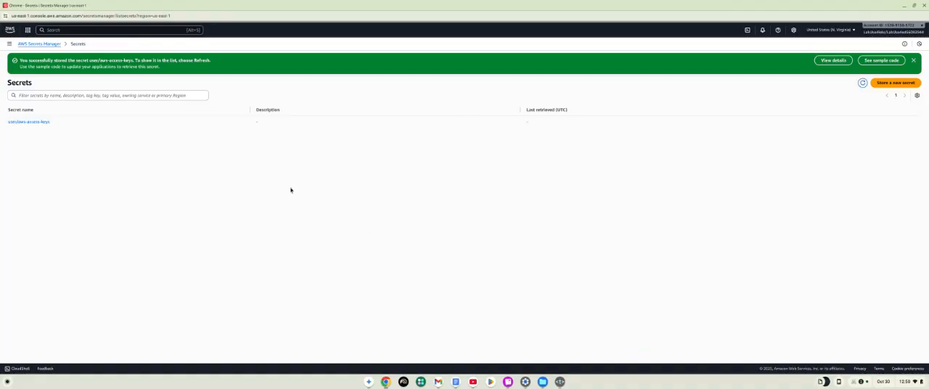
{"action": "left_click", "coordinate": [41, 123]}
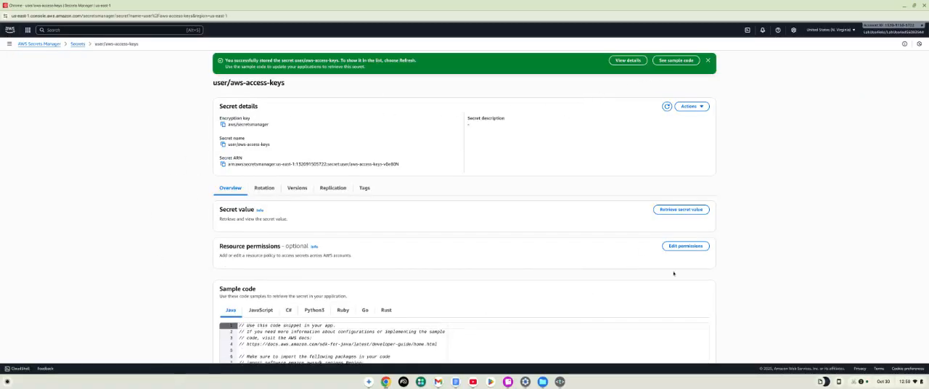
{"action": "scroll", "coordinate": [414, 243], "scroll_direction": "down", "scroll_amount": 1}
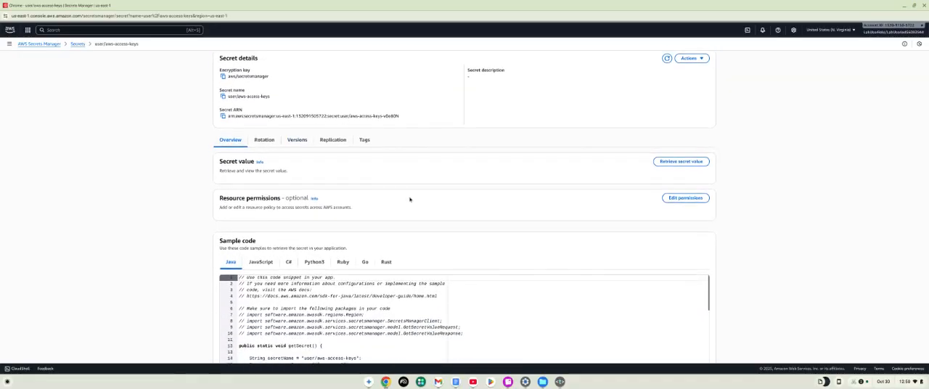